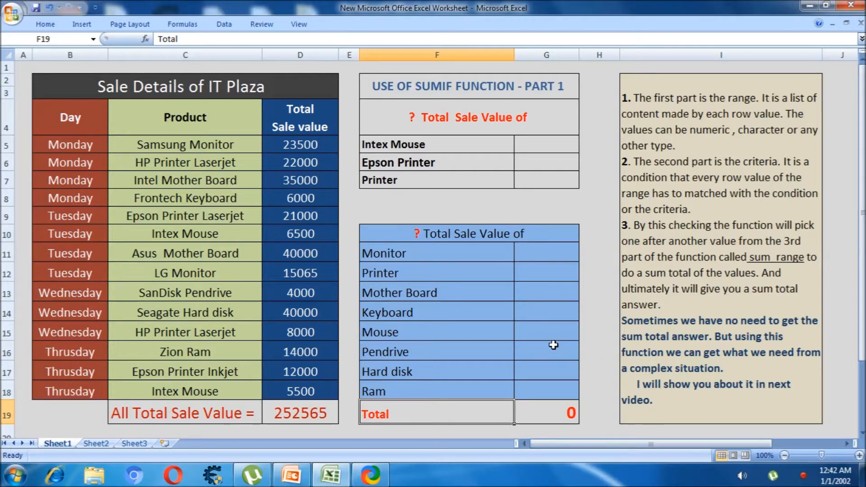
{"action": "left_click", "coordinate": [528, 143]}
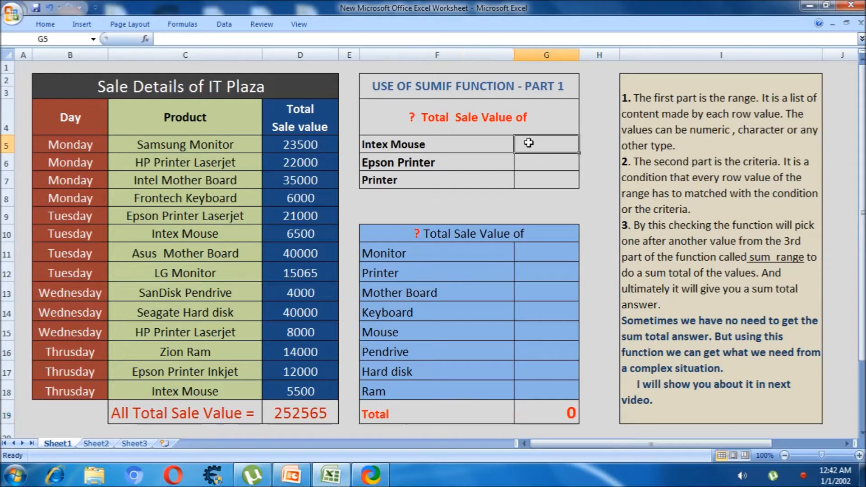
{"action": "type", "text": "="}
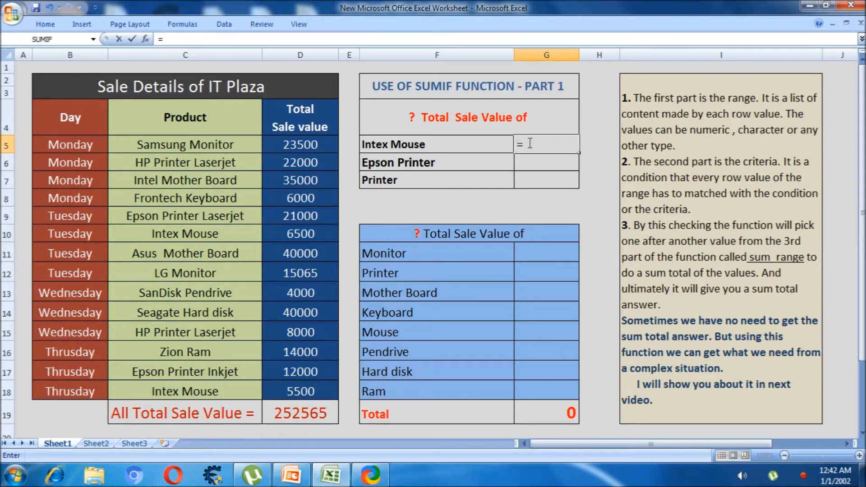
{"action": "type", "text": "su"}
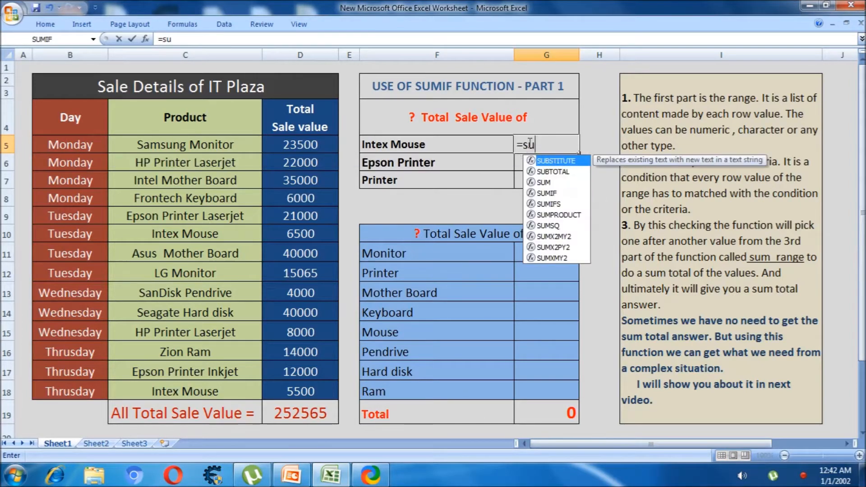
{"action": "type", "text": "mif"}
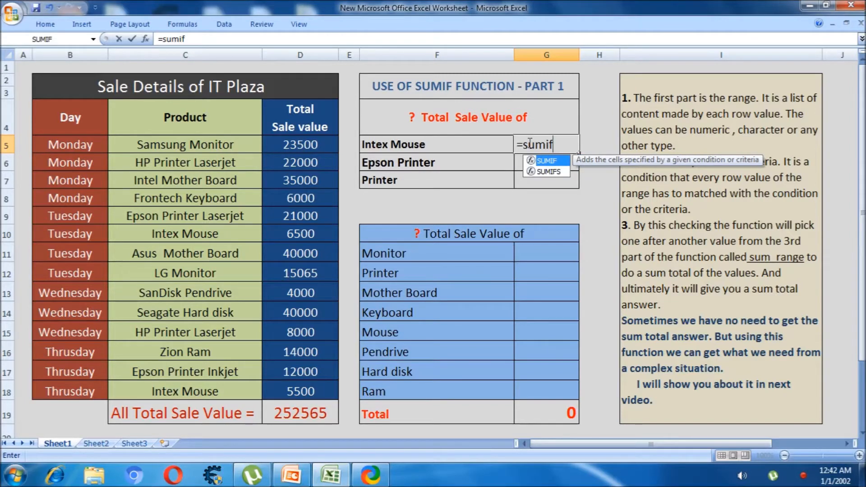
{"action": "type", "text": "("}
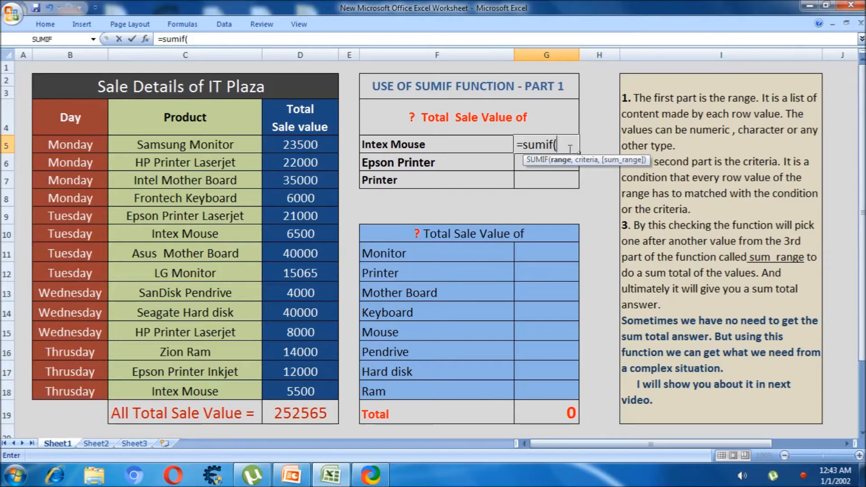
{"action": "key", "text": "BackSpace"}
{"action": "key", "text": "BackSpace"}
{"action": "key", "text": "BackSpace"}
{"action": "key", "text": "BackSpace"}
{"action": "key", "text": "BackSpace"}
{"action": "key", "text": "BackSpace"}
{"action": "key", "text": "BackSpace"}
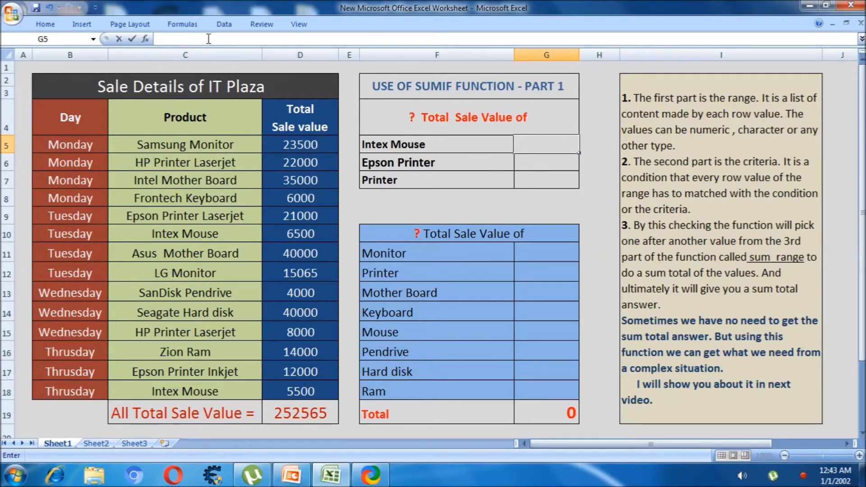
Find SUMIF through Insert Function for G5 and examine its Range, Criteria and Sum_range arguments without entering a formula
{"action": "left_click", "coordinate": [183, 28]}
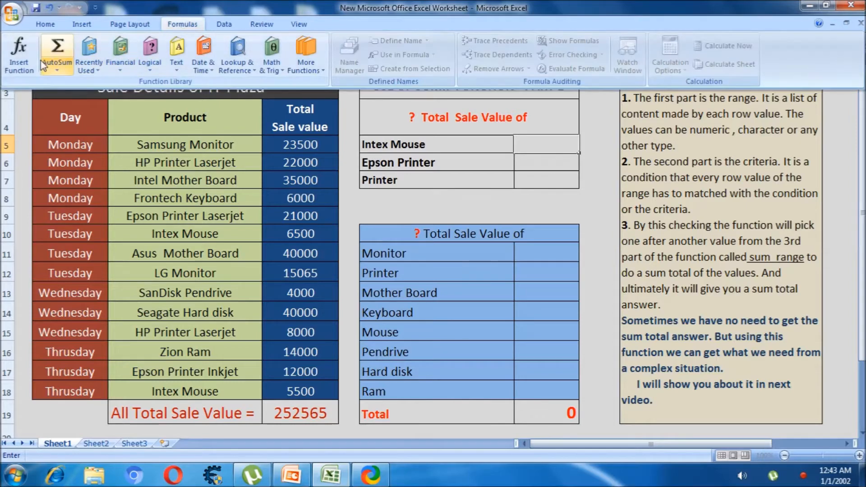
{"action": "left_click", "coordinate": [19, 53]}
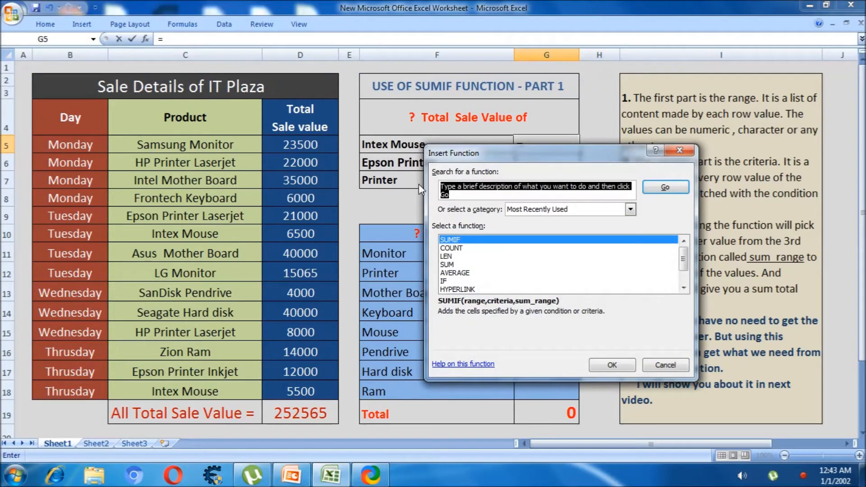
{"action": "type", "text": "sumif"}
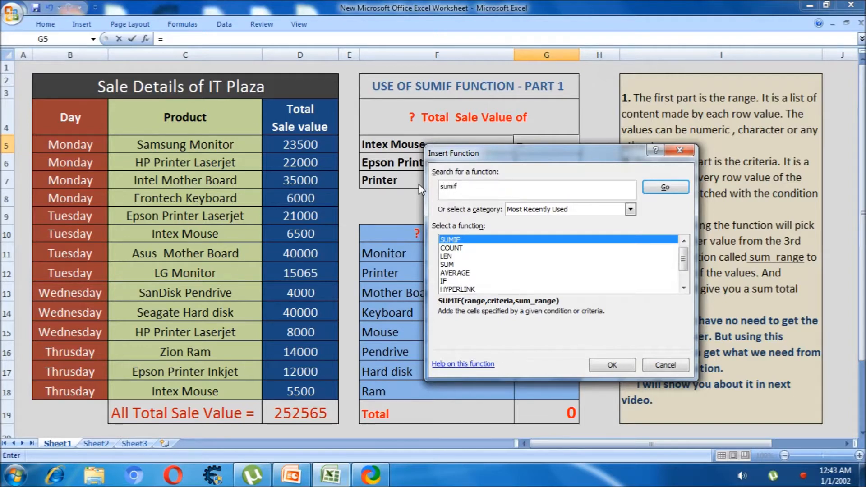
{"action": "key", "text": "Return"}
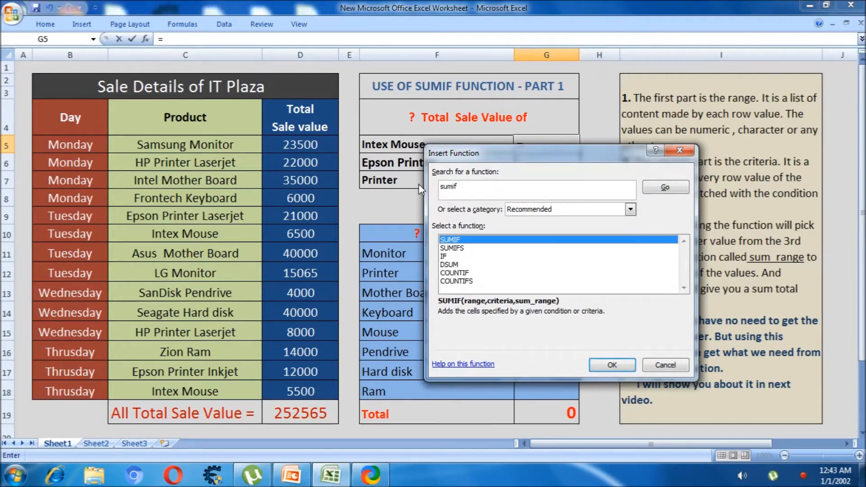
{"action": "double_click", "coordinate": [475, 240]}
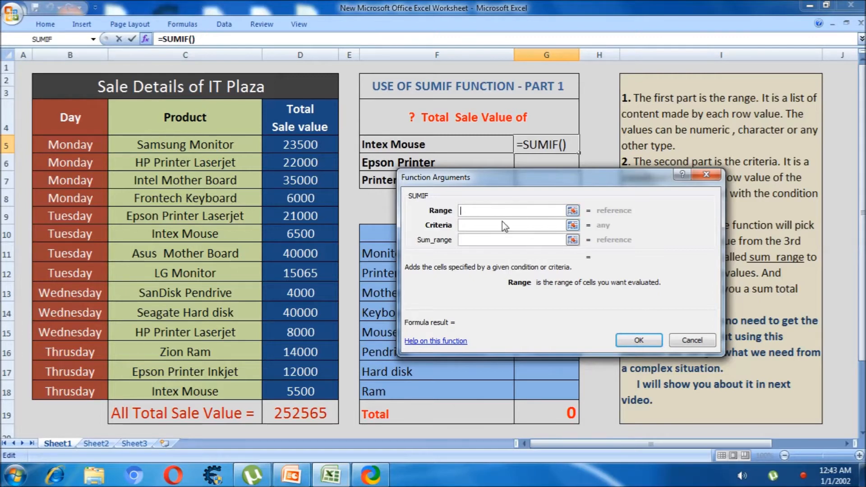
{"action": "left_click", "coordinate": [474, 225]}
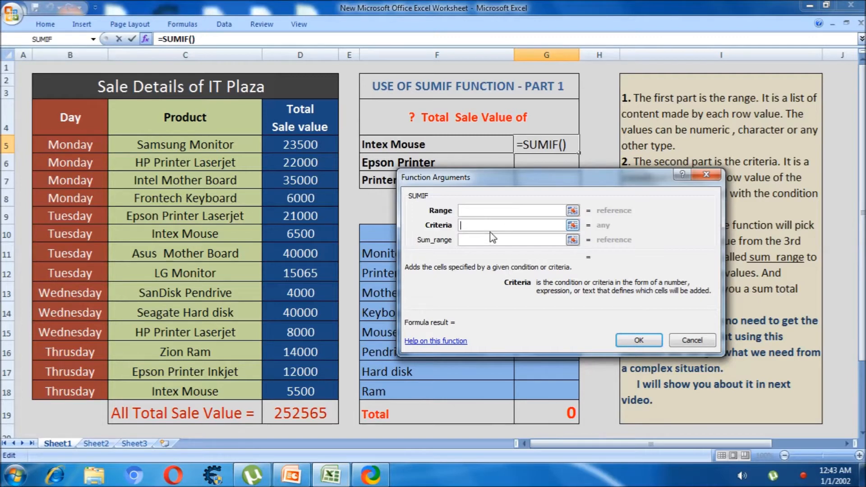
{"action": "left_click", "coordinate": [471, 240]}
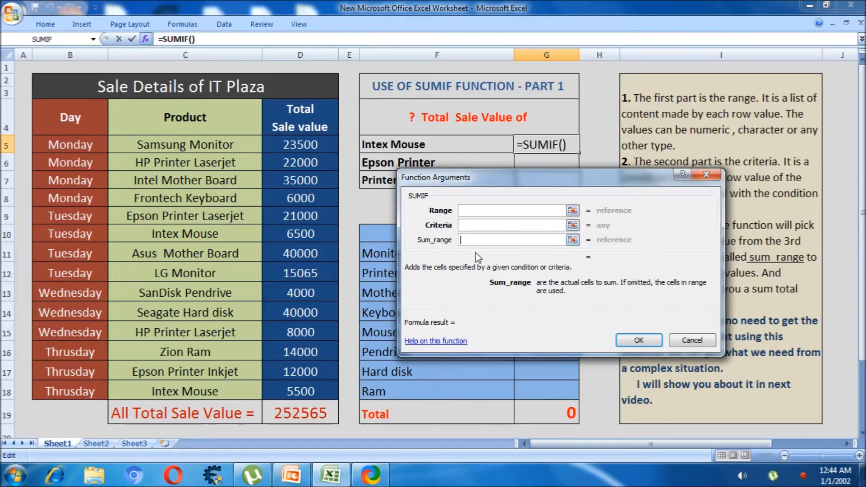
{"action": "left_click", "coordinate": [691, 340]}
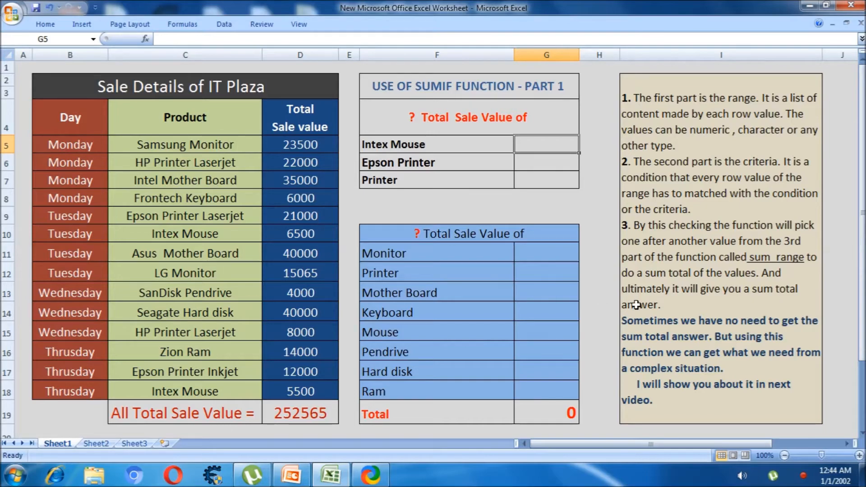
{"action": "scroll", "coordinate": [633, 304], "scroll_direction": "down", "scroll_amount": 3}
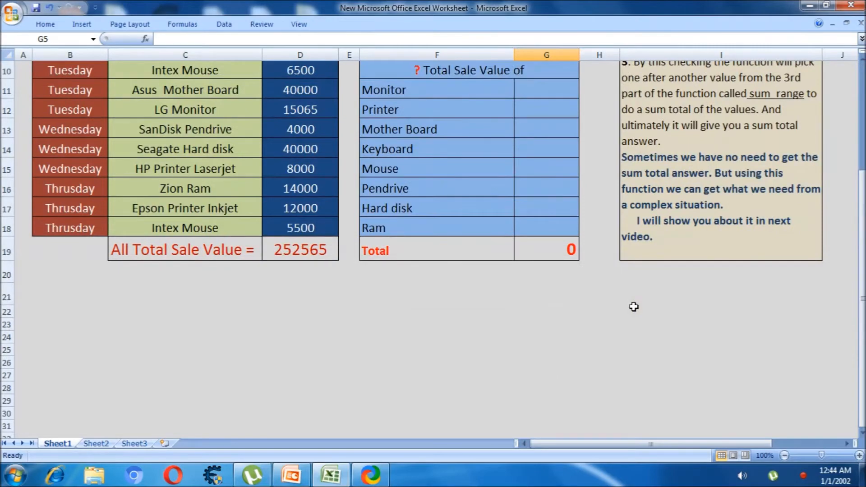
{"action": "scroll", "coordinate": [629, 300], "scroll_direction": "up", "scroll_amount": 3}
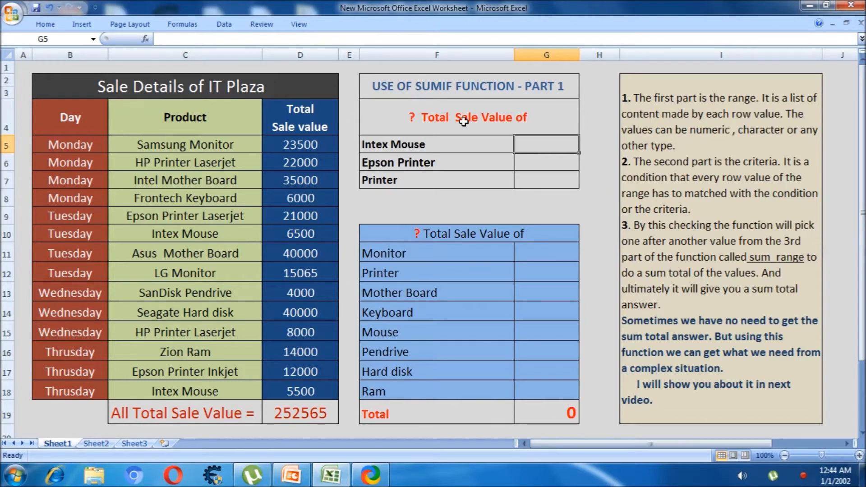
{"action": "double_click", "coordinate": [448, 142]}
{"action": "left_click_drag", "start_coordinate": [449, 143], "coordinate": [352, 148]}
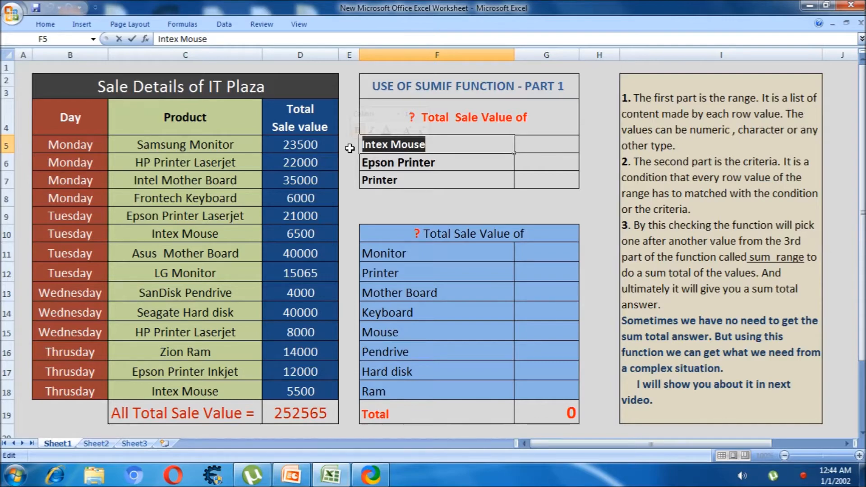
{"action": "scroll", "coordinate": [615, 155], "scroll_direction": "down", "scroll_amount": 3}
{"action": "scroll", "coordinate": [604, 162], "scroll_direction": "up", "scroll_amount": 3}
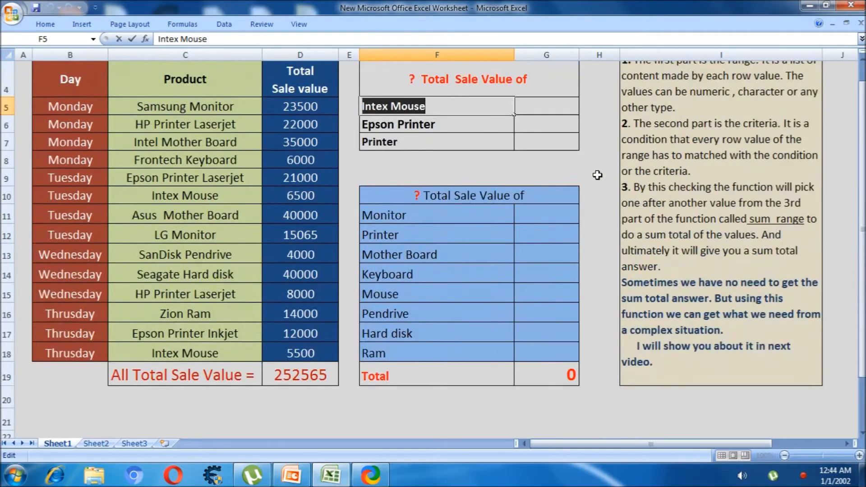
Enter =sumif(C5:C18,"Intex Mouse",D5:D18) in G5 and check it against the matching rows 18 and 10
{"action": "left_click", "coordinate": [541, 144]}
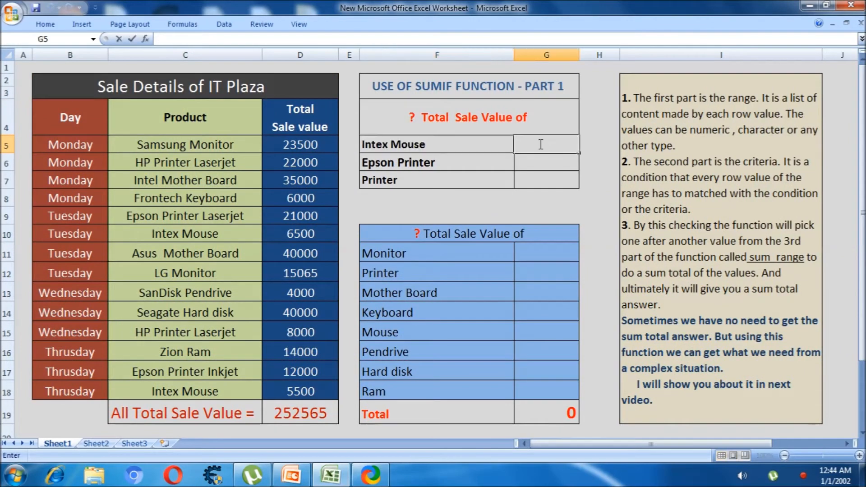
{"action": "type", "text": "=su"}
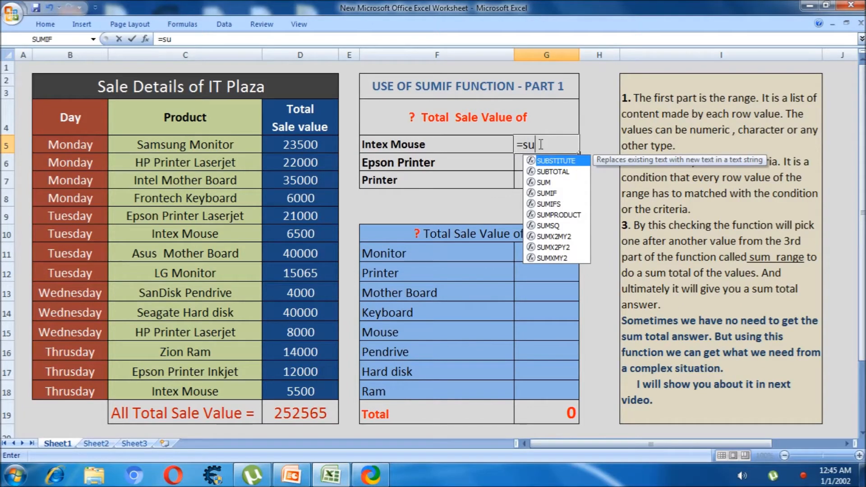
{"action": "type", "text": "mif("}
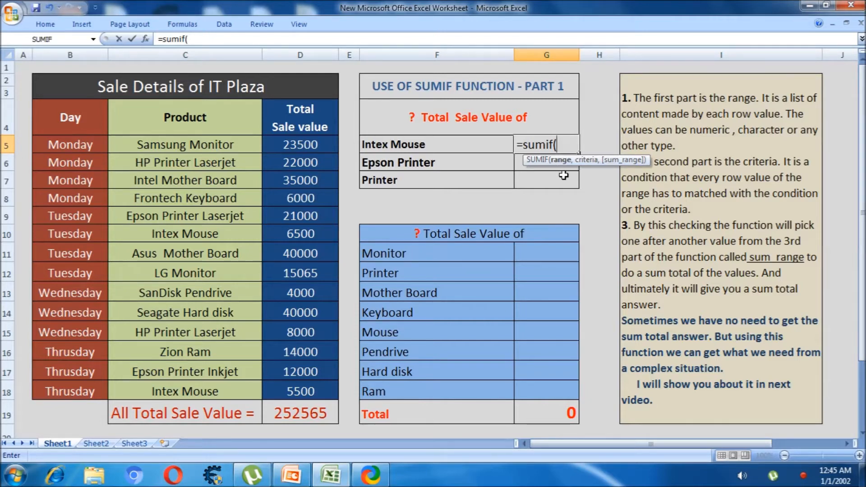
{"action": "left_click_drag", "start_coordinate": [202, 145], "coordinate": [197, 391]}
{"action": "type", "text": ","}
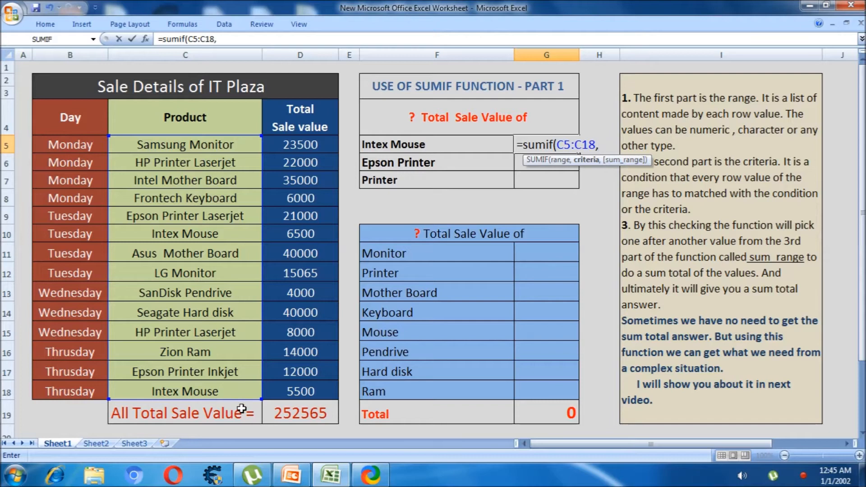
{"action": "type", "text": "\"Inte"}
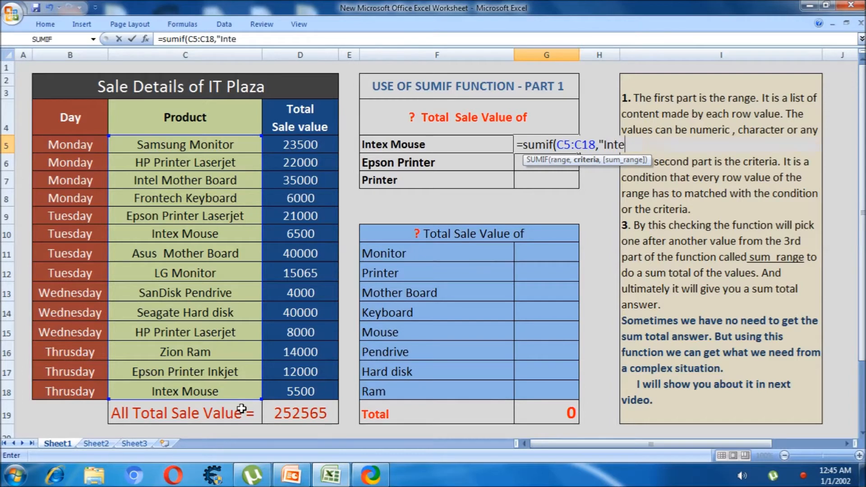
{"action": "type", "text": "x Mou"}
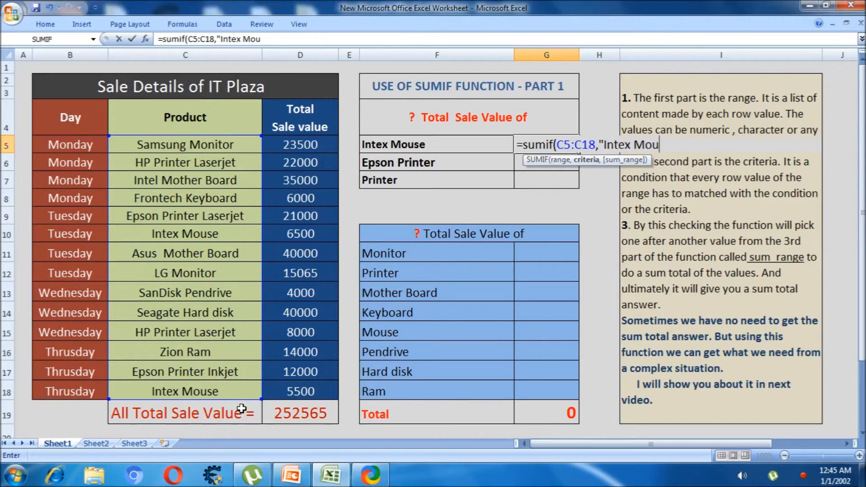
{"action": "type", "text": "se\","}
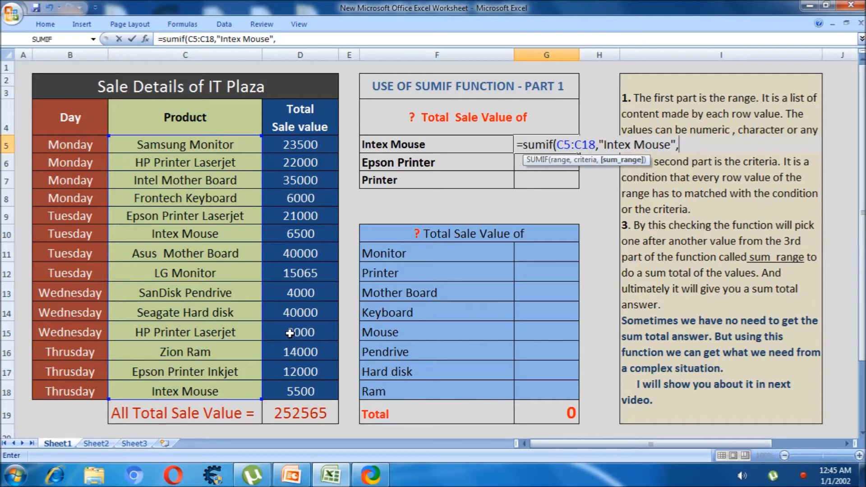
{"action": "left_click_drag", "start_coordinate": [286, 145], "coordinate": [294, 389]}
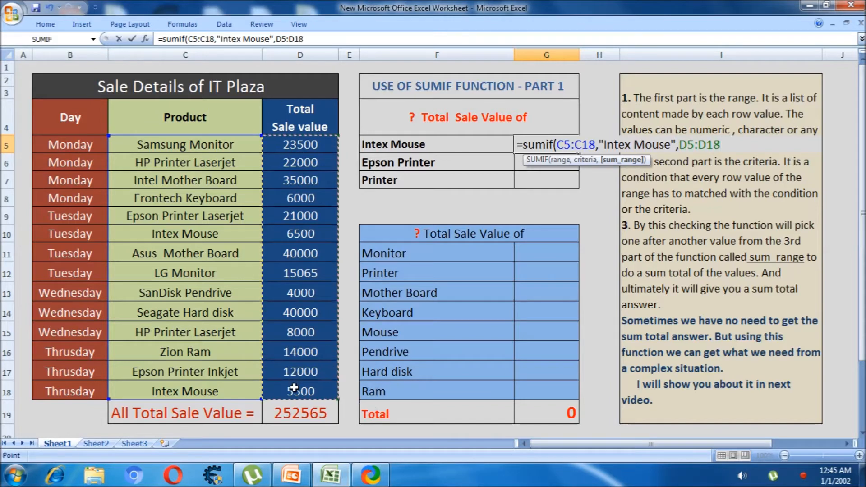
{"action": "type", "text": ")"}
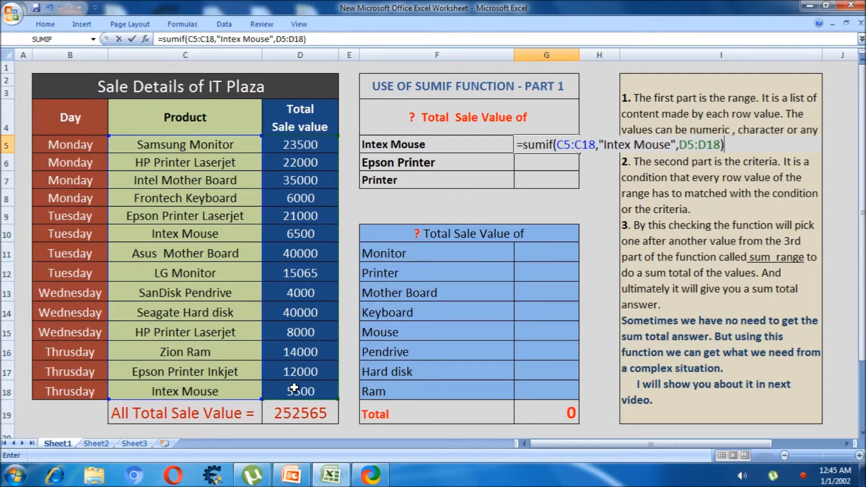
{"action": "key", "text": "Return"}
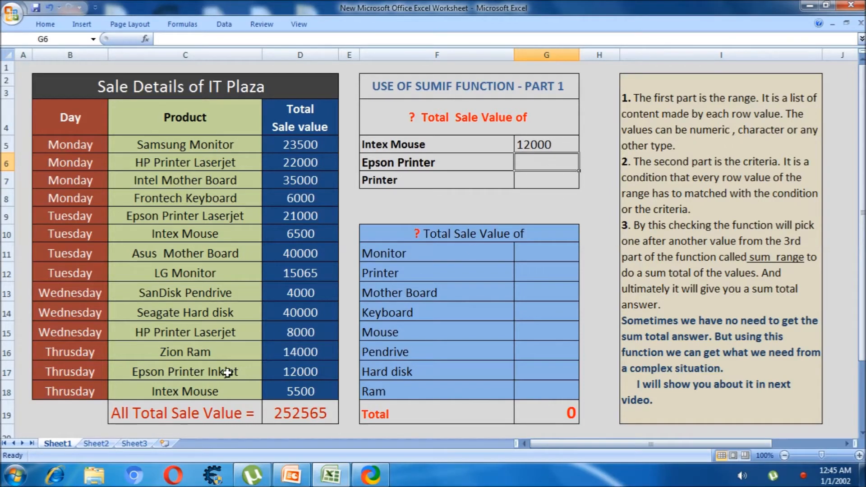
{"action": "left_click", "coordinate": [5, 393]}
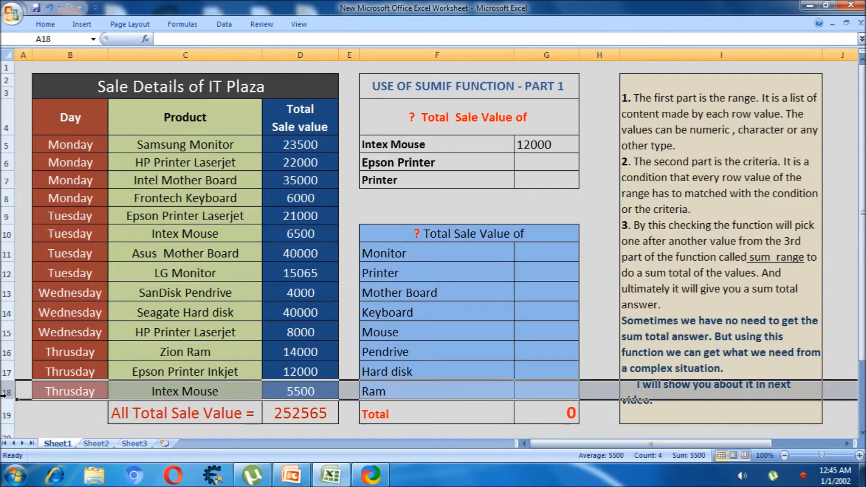
{"action": "left_click", "coordinate": [7, 234]}
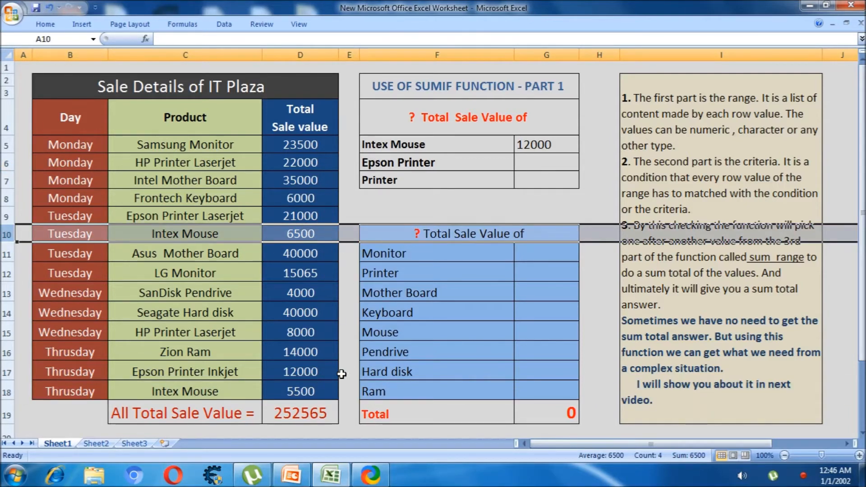
Enter =sumif(C5:C18,"Epson Printer*",D5:D18) in G6 and check it against the matching rows 17 and 9
{"action": "left_click", "coordinate": [533, 161]}
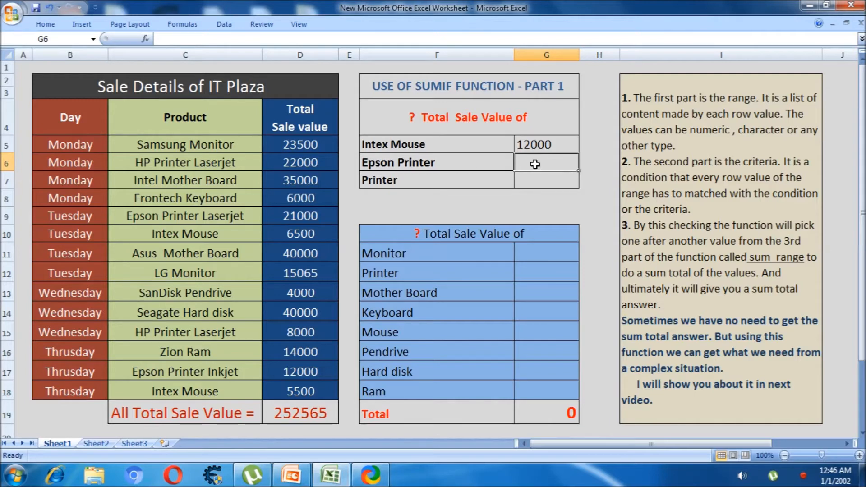
{"action": "type", "text": "="}
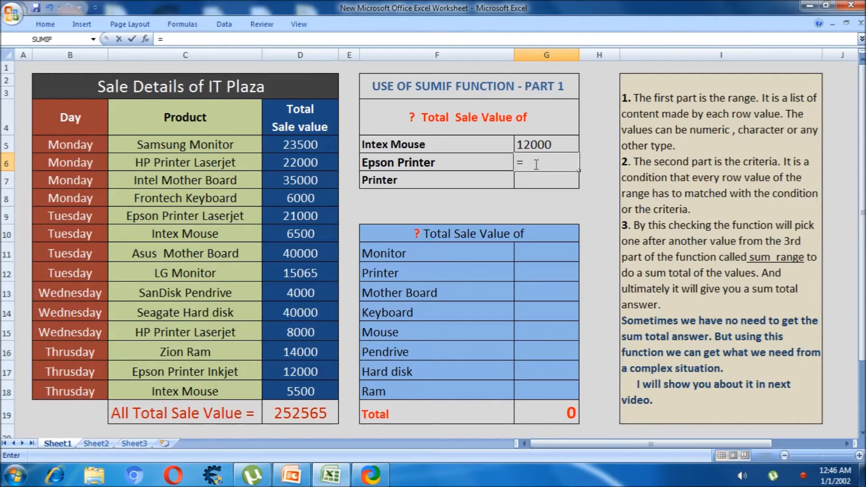
{"action": "type", "text": "sumif"}
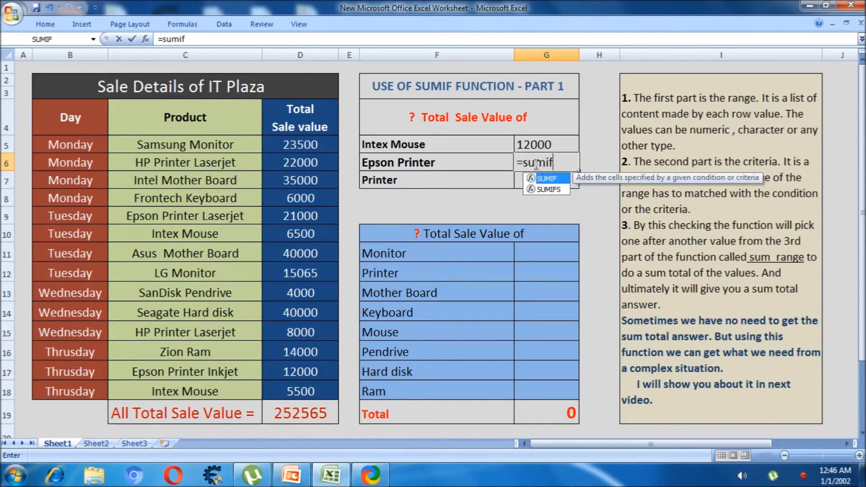
{"action": "type", "text": "("}
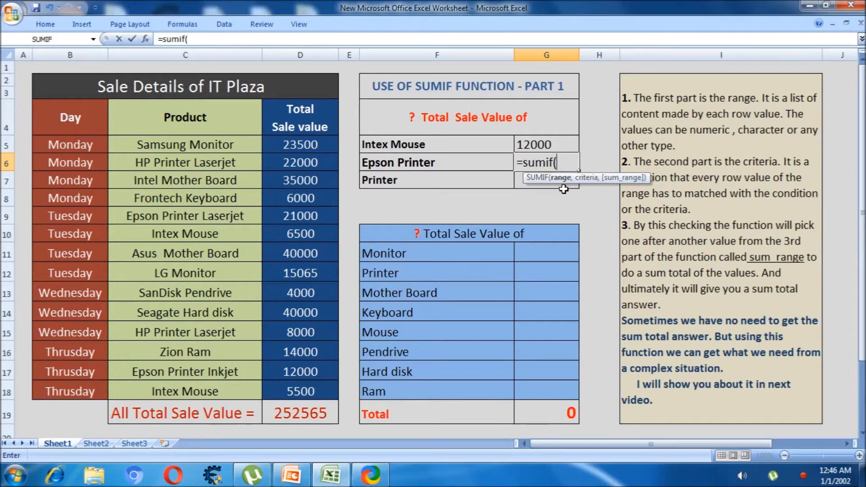
{"action": "left_click_drag", "start_coordinate": [199, 151], "coordinate": [196, 392]}
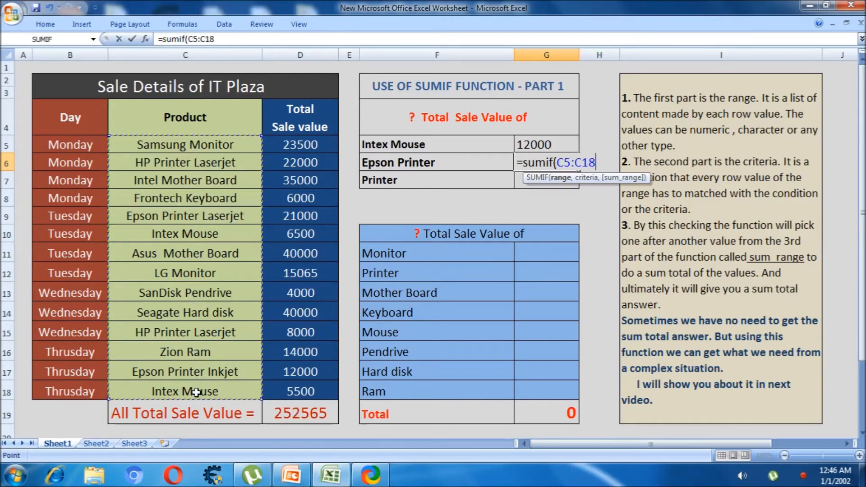
{"action": "type", "text": ","}
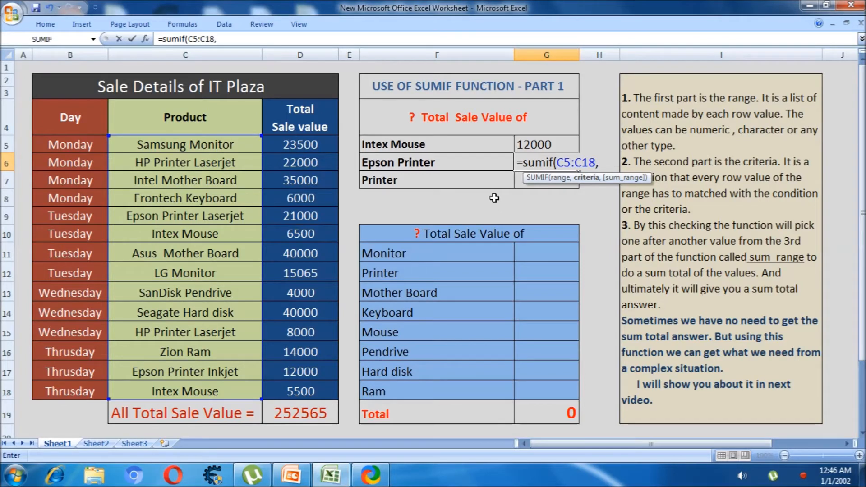
{"action": "type", "text": "\"Epson "}
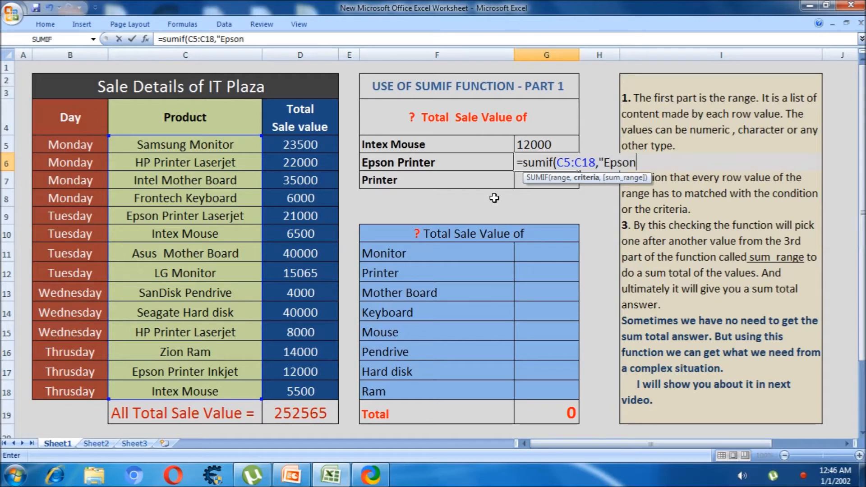
{"action": "type", "text": "Printer"}
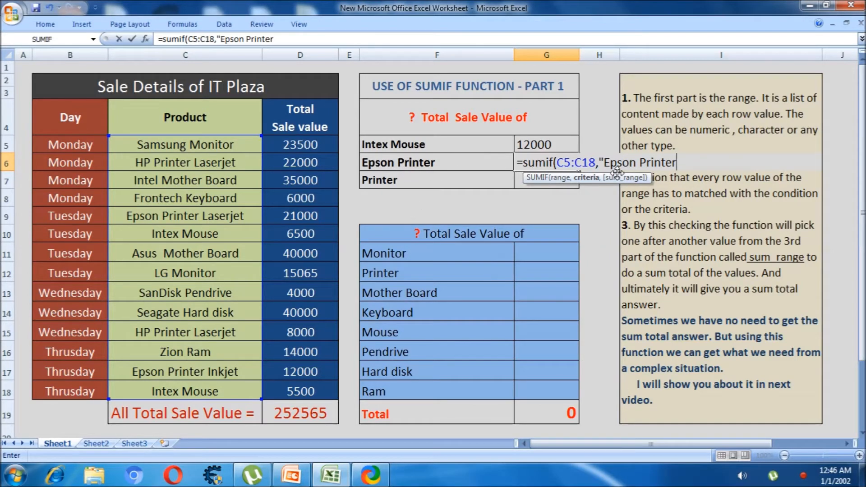
{"action": "type", "text": "*"}
{"action": "type", "text": "\""}
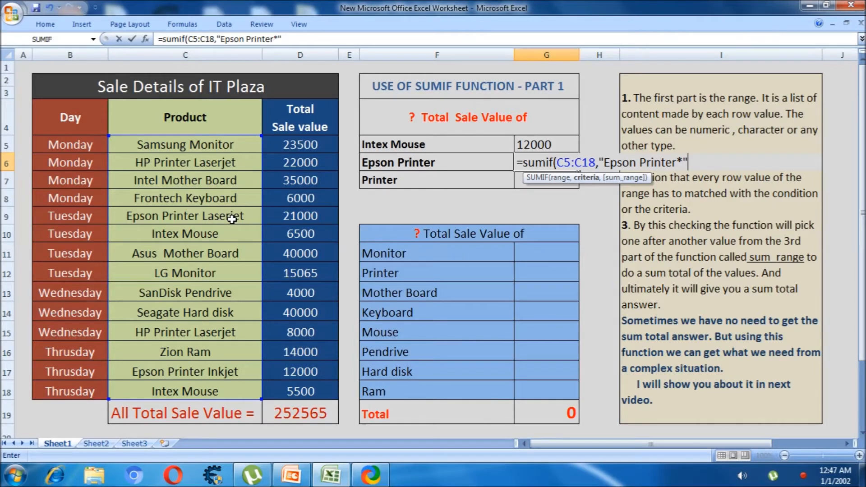
{"action": "type", "text": ","}
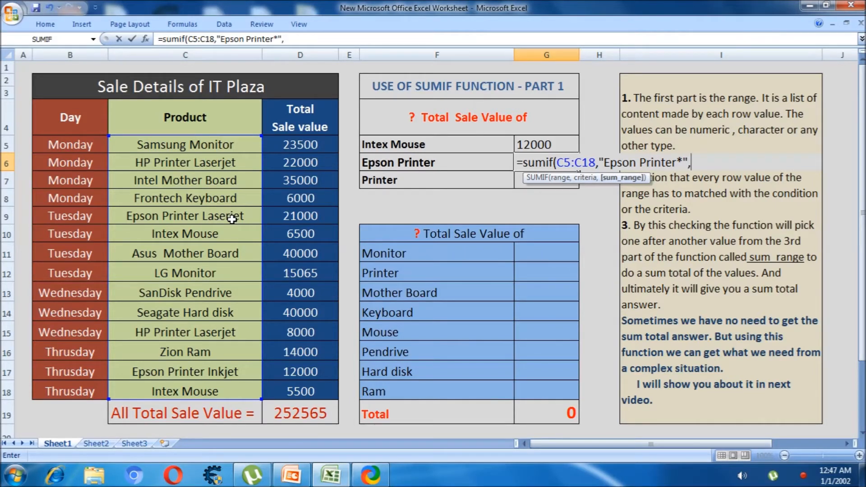
{"action": "left_click", "coordinate": [288, 145]}
{"action": "left_click_drag", "start_coordinate": [288, 146], "coordinate": [290, 388]}
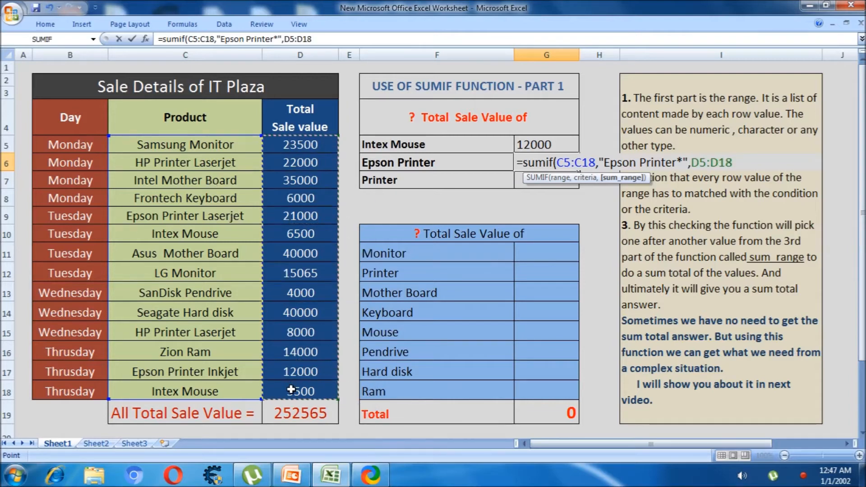
{"action": "type", "text": ")"}
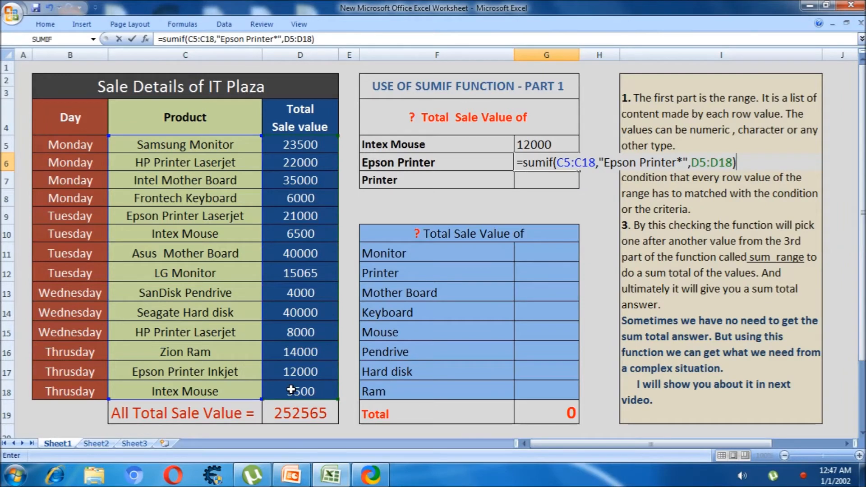
{"action": "key", "text": "Return"}
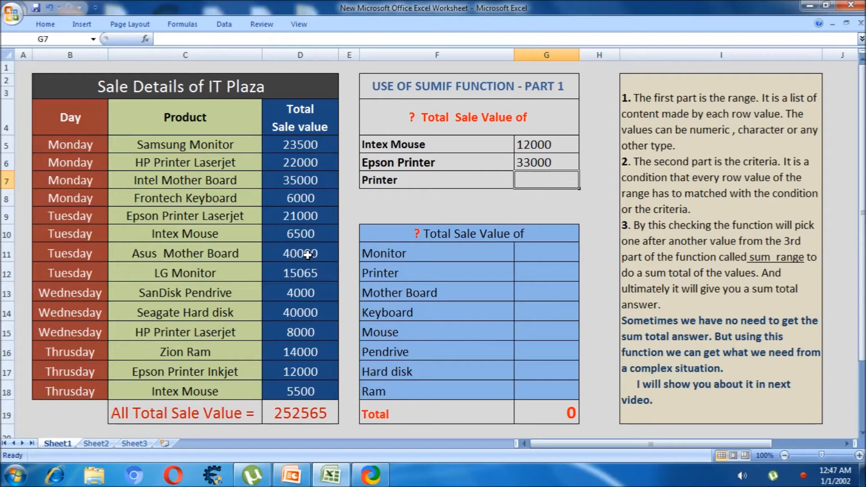
{"action": "left_click", "coordinate": [7, 373]}
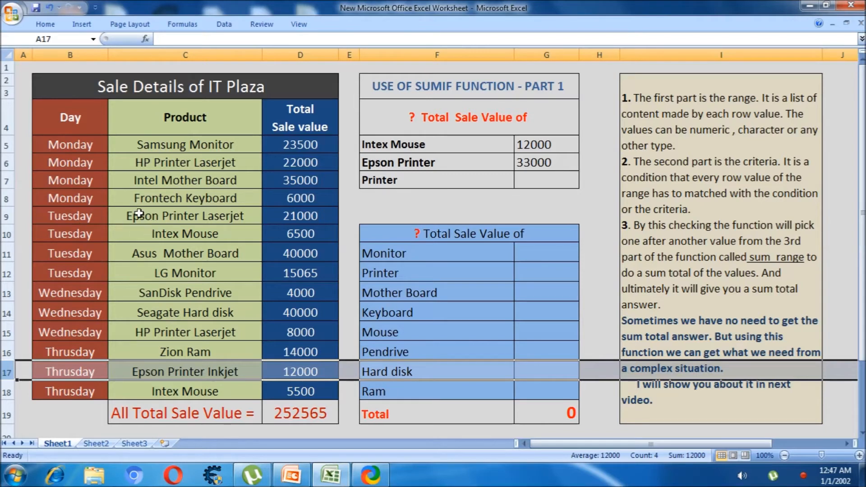
{"action": "left_click", "coordinate": [7, 218]}
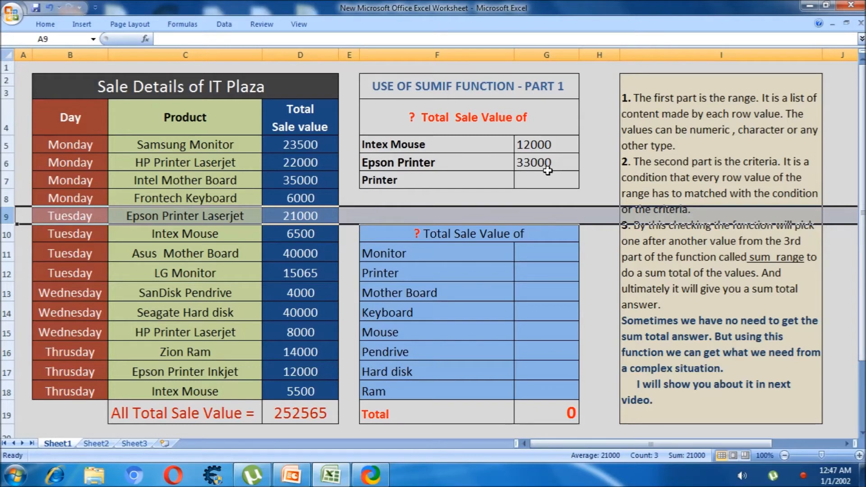
Enter =sumif(C5:C18,"*Printer*",D5:D18) in G7 to total the sales of every printer
{"action": "left_click", "coordinate": [533, 182]}
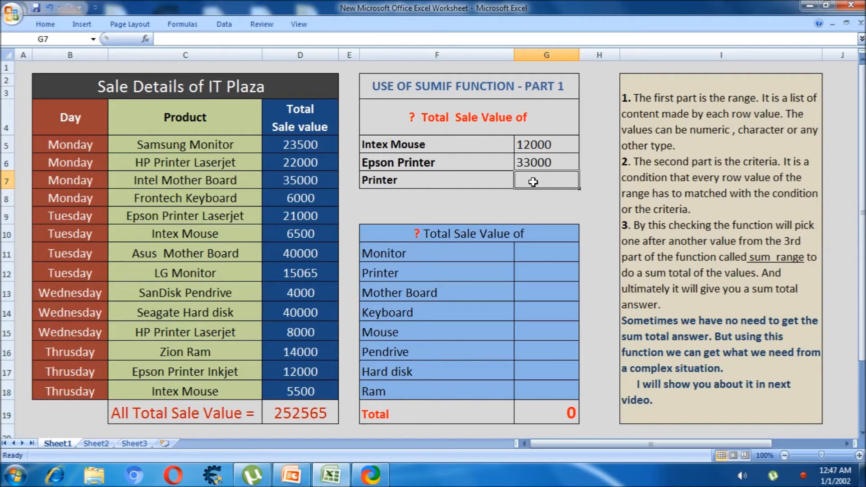
{"action": "type", "text": "="}
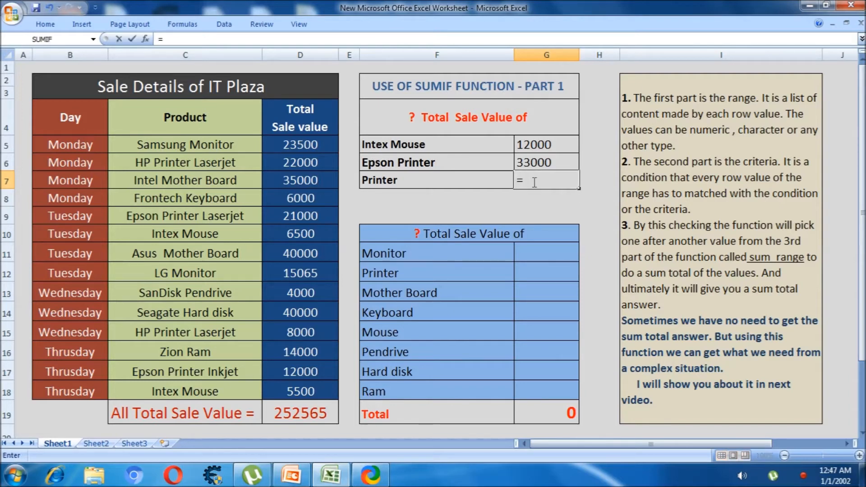
{"action": "type", "text": "sum"}
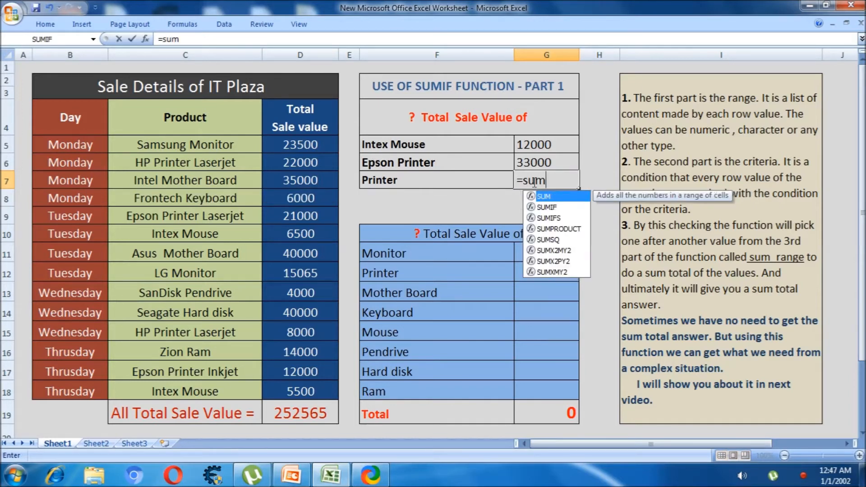
{"action": "type", "text": "if("}
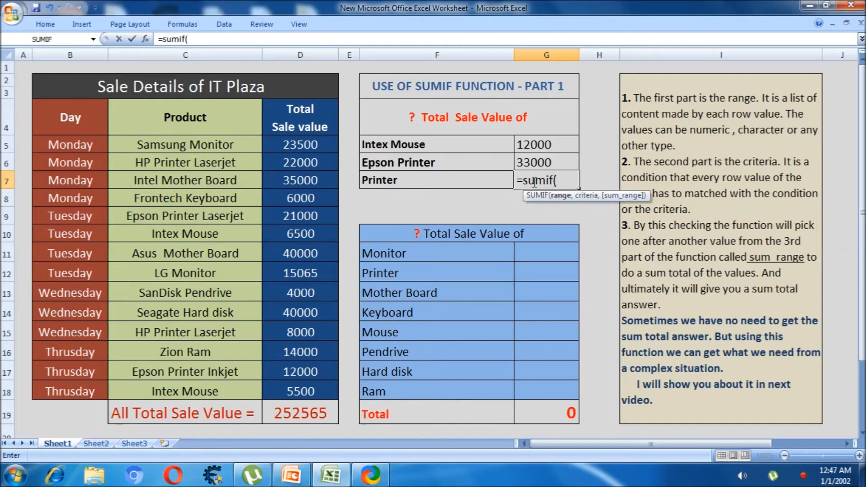
{"action": "left_click_drag", "start_coordinate": [204, 146], "coordinate": [192, 389]}
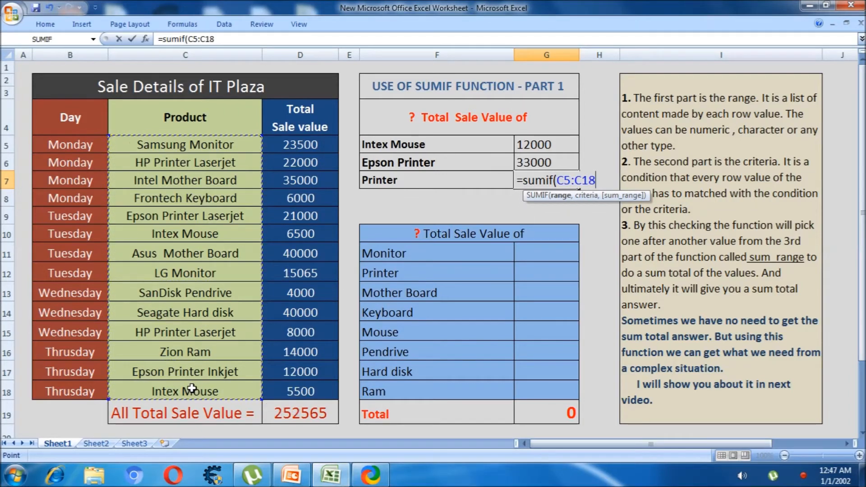
{"action": "type", "text": ","}
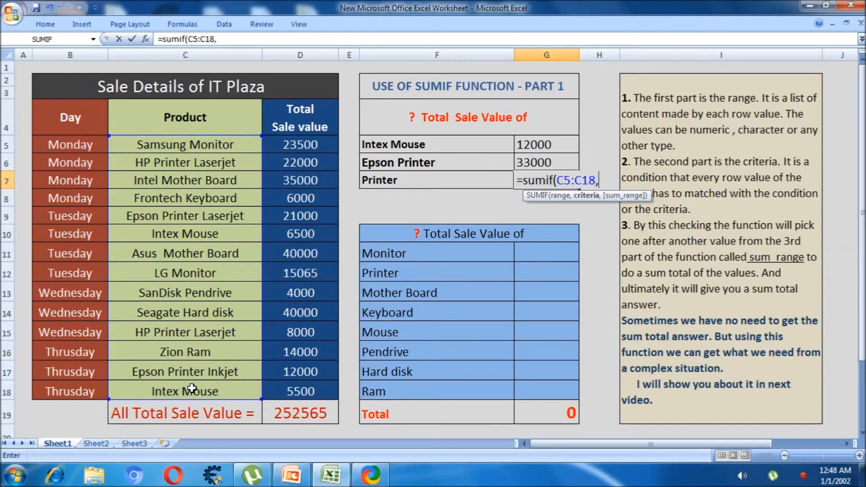
{"action": "type", "text": "\"Printer"}
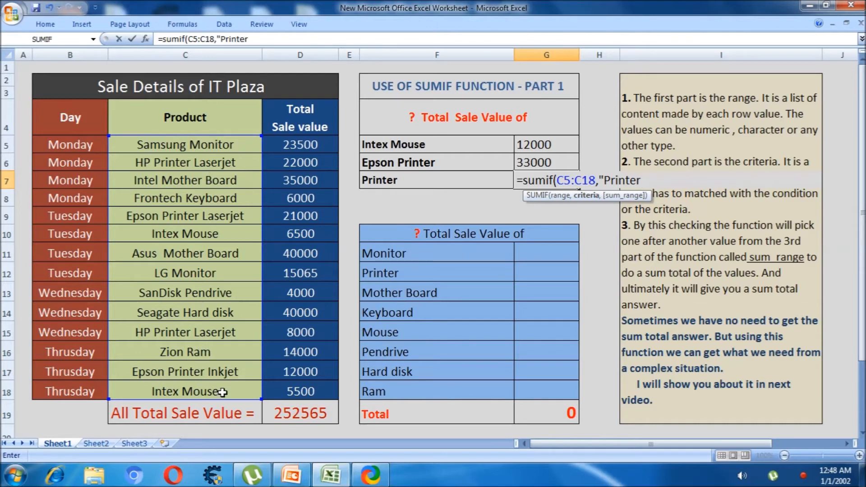
{"action": "left_click", "coordinate": [603, 180]}
{"action": "type", "text": "*"}
{"action": "left_click", "coordinate": [658, 178]}
{"action": "type", "text": "*"}
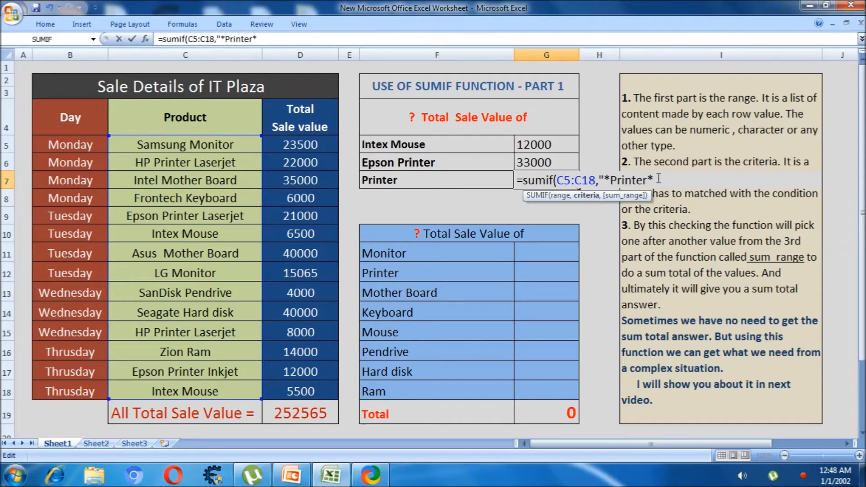
{"action": "type", "text": "\","}
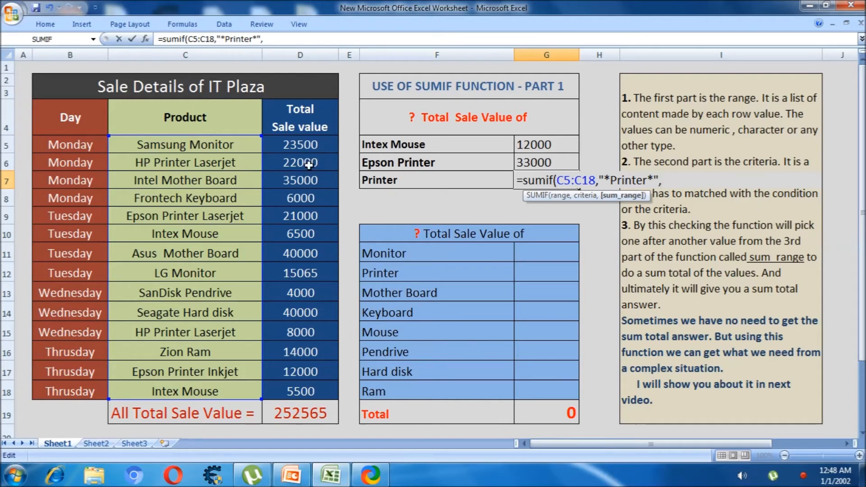
{"action": "left_click_drag", "start_coordinate": [296, 143], "coordinate": [290, 390]}
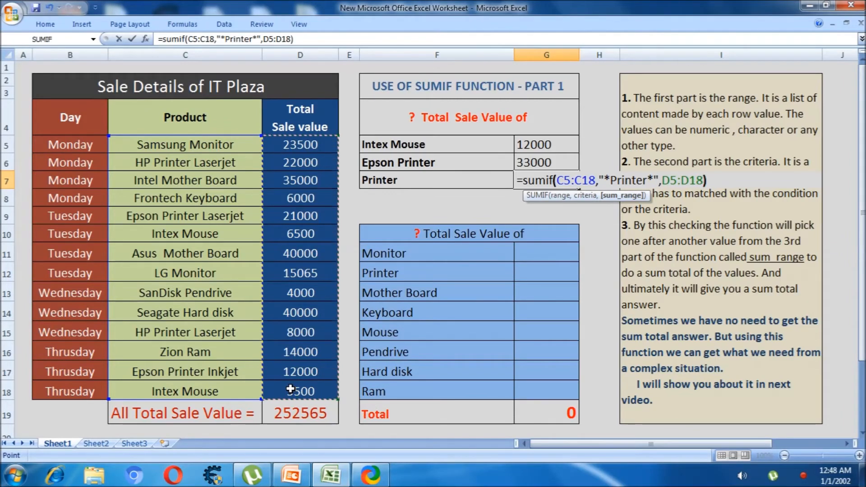
{"action": "type", "text": ")"}
{"action": "key", "text": "Return"}
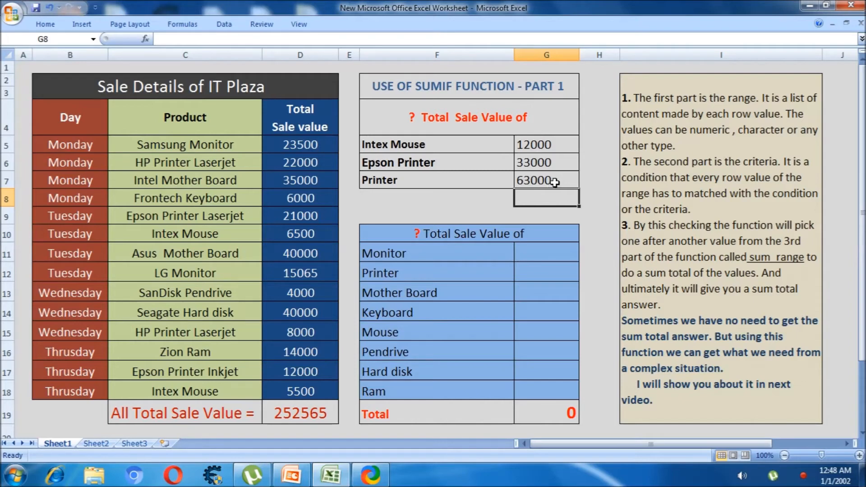
Check the Printer total in G7 against the matching sales rows 17, 15, 9 and 6
{"action": "left_click", "coordinate": [7, 373]}
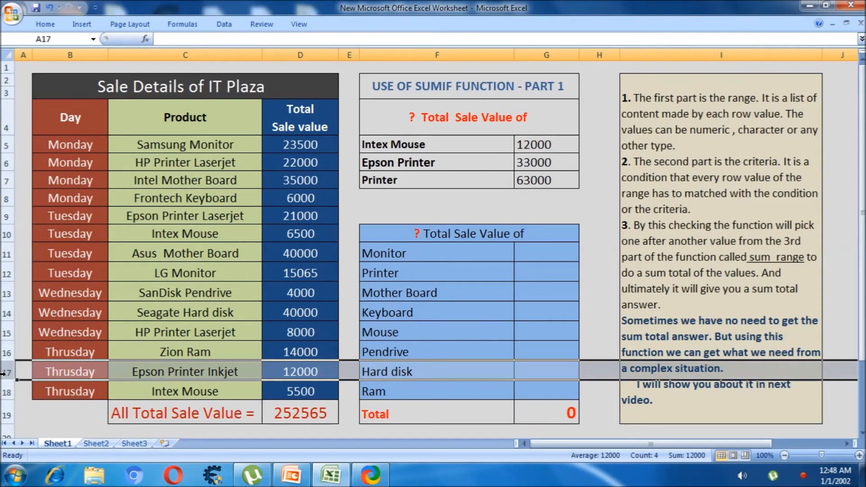
{"action": "left_click", "coordinate": [7, 332]}
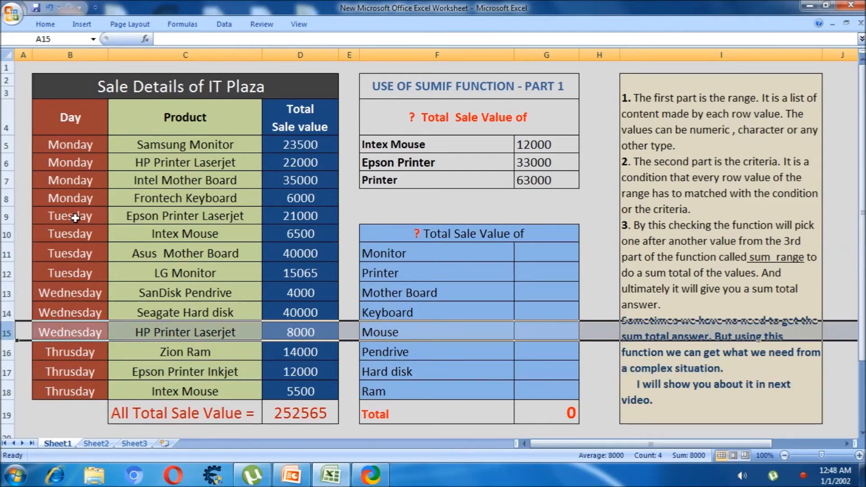
{"action": "left_click", "coordinate": [5, 217]}
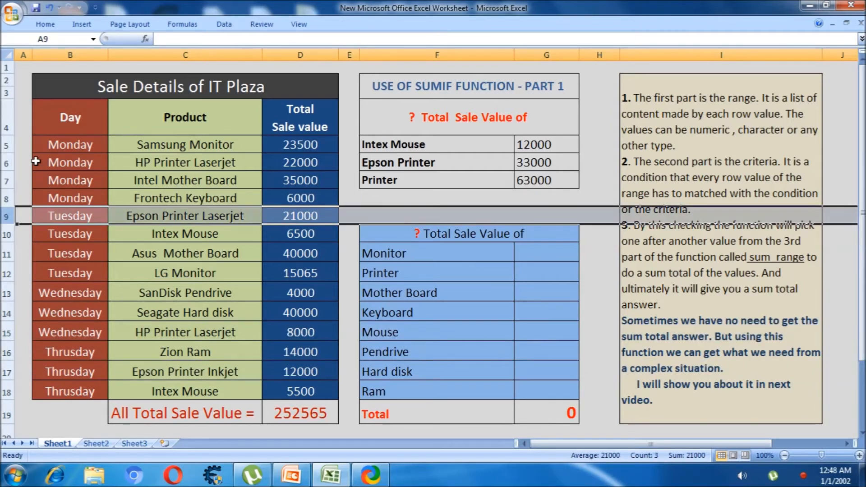
{"action": "left_click", "coordinate": [7, 162]}
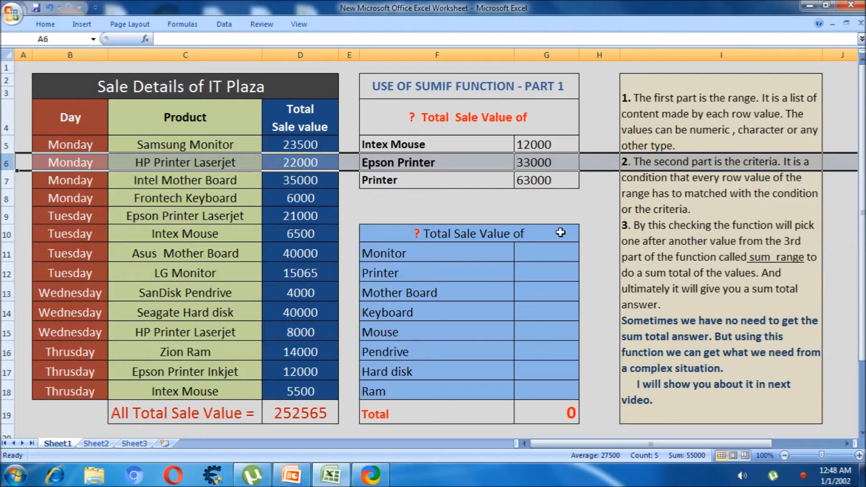
Copy the asterisk-wrapped category names in C4:C11 of Sheet2, from *Monitor* to *Ram*
{"action": "left_click", "coordinate": [536, 251]}
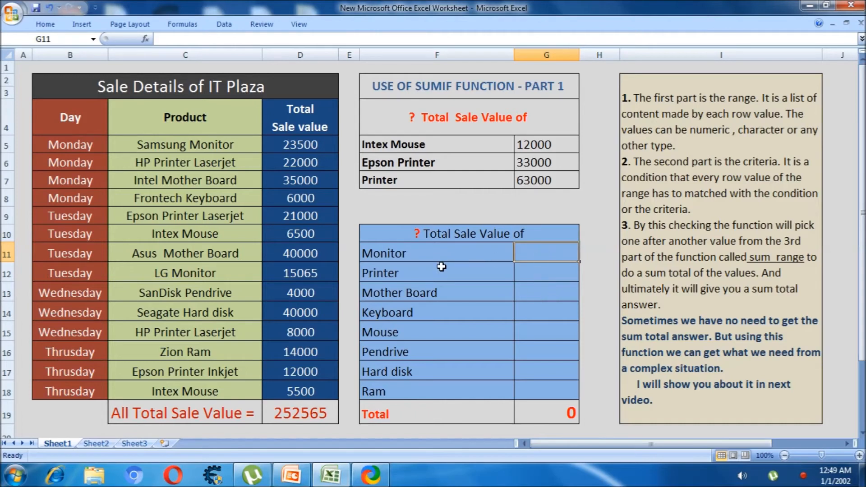
{"action": "left_click", "coordinate": [434, 256]}
{"action": "left_click_drag", "start_coordinate": [434, 256], "coordinate": [425, 387]}
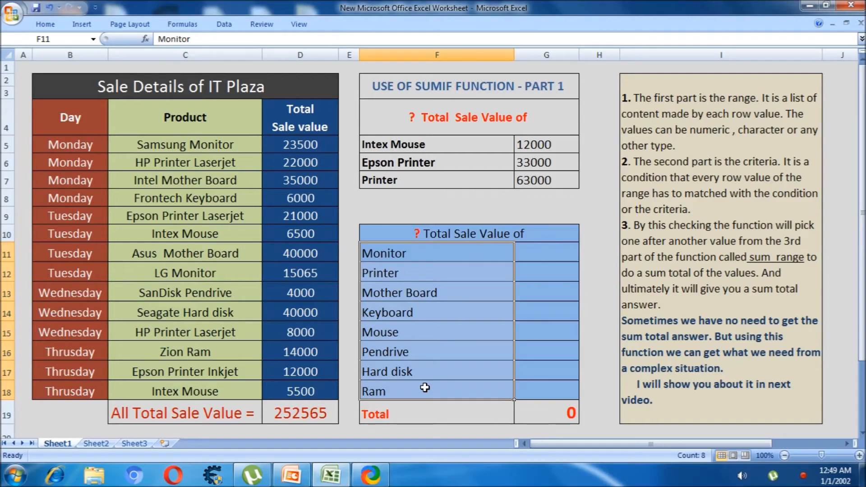
{"action": "left_click", "coordinate": [92, 444]}
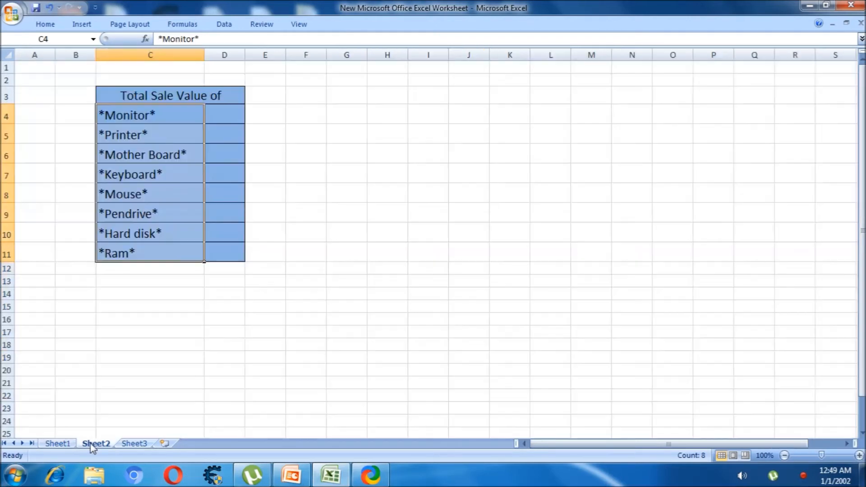
{"action": "left_click_drag", "start_coordinate": [129, 116], "coordinate": [128, 251]}
{"action": "right_click", "coordinate": [127, 252]}
{"action": "left_click", "coordinate": [157, 273]}
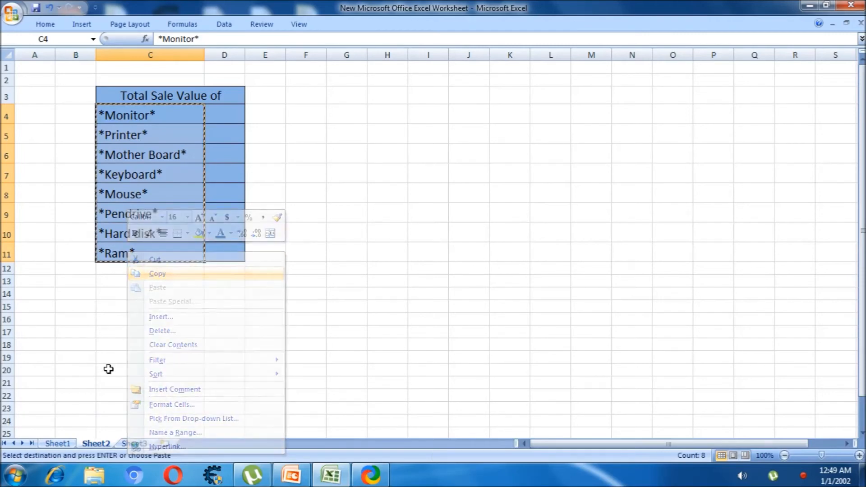
Paste the wildcard category names over F11:F18 in Sheet1, then undo and redo the paste to compare both versions
{"action": "left_click", "coordinate": [61, 444]}
{"action": "left_click_drag", "start_coordinate": [393, 255], "coordinate": [389, 385]}
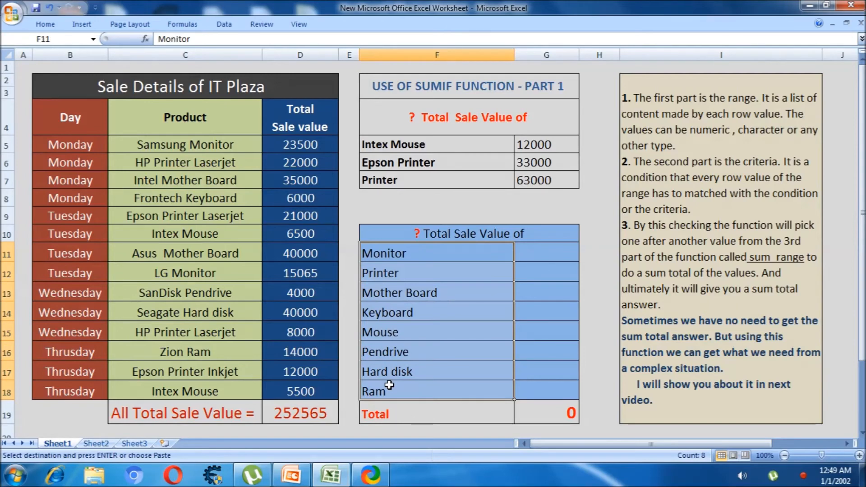
{"action": "right_click", "coordinate": [389, 385]}
{"action": "left_click", "coordinate": [423, 221]}
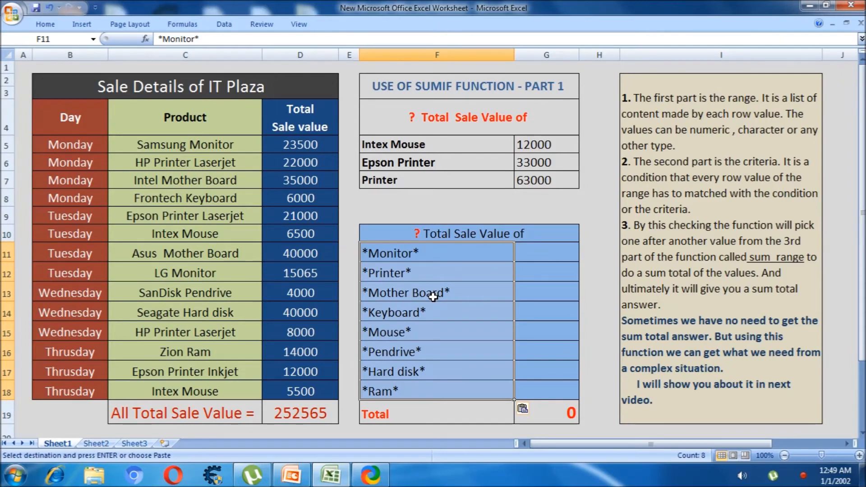
{"action": "key", "text": "ctrl+z"}
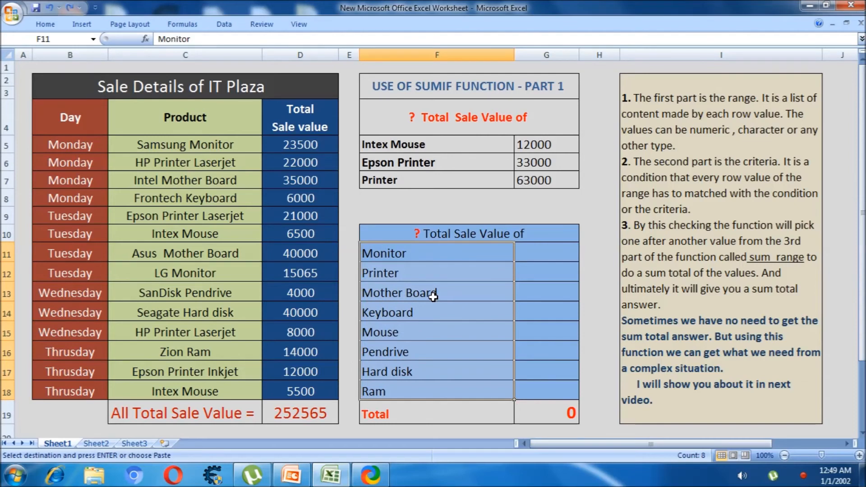
{"action": "key", "text": "ctrl+y"}
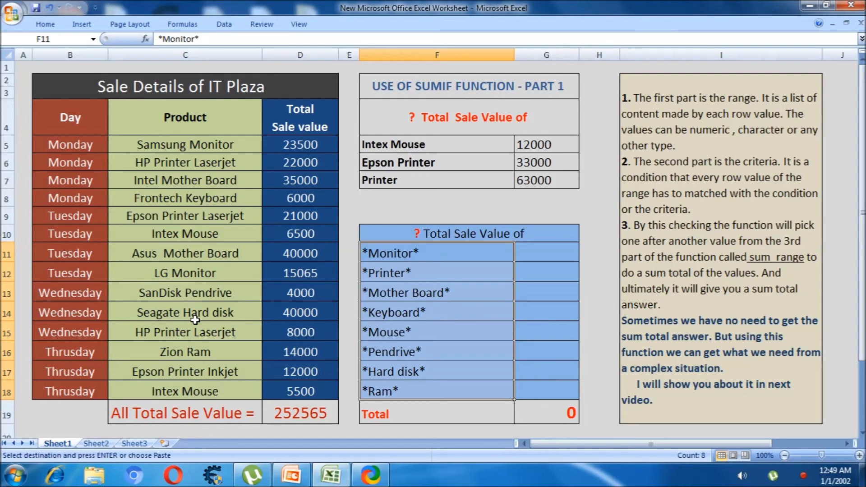
Enter =sumif(C5:C18,F11,D5:D18) in G11 to total the monitor sales using the criteria cell
{"action": "left_click", "coordinate": [522, 254]}
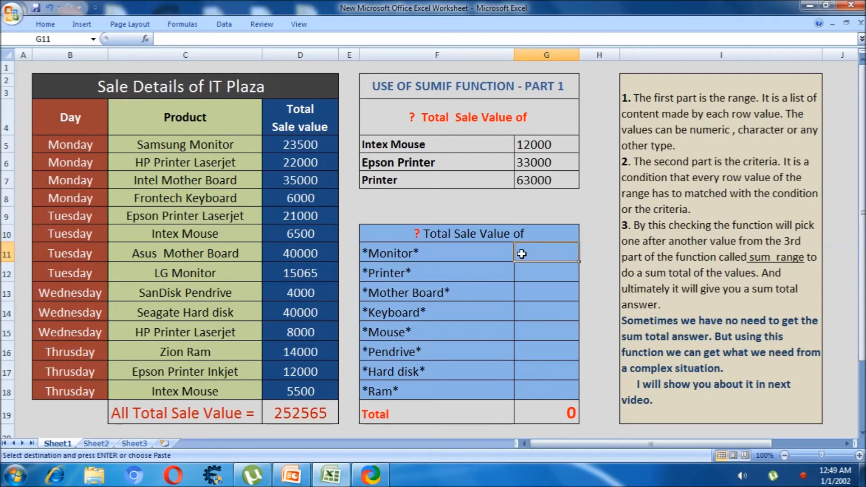
{"action": "type", "text": "="}
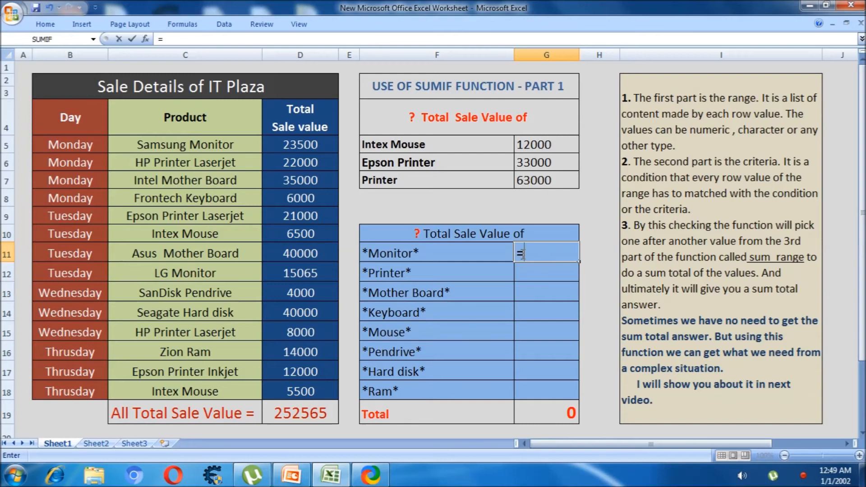
{"action": "type", "text": "sumif"}
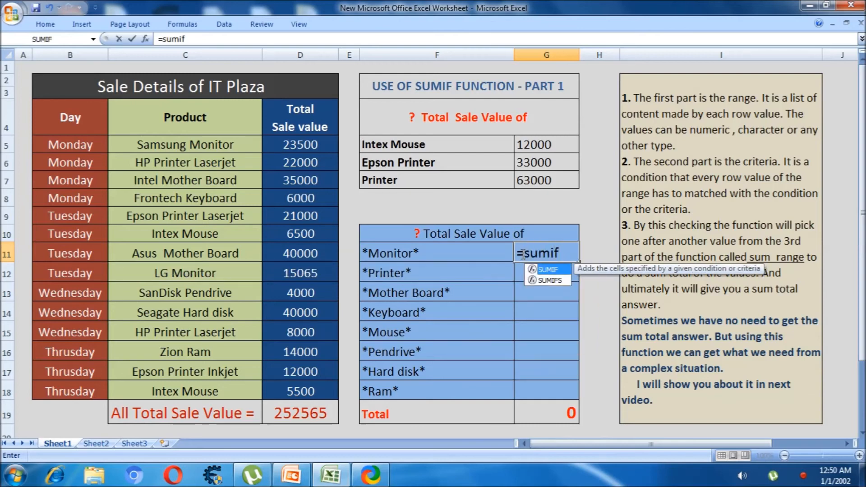
{"action": "type", "text": "("}
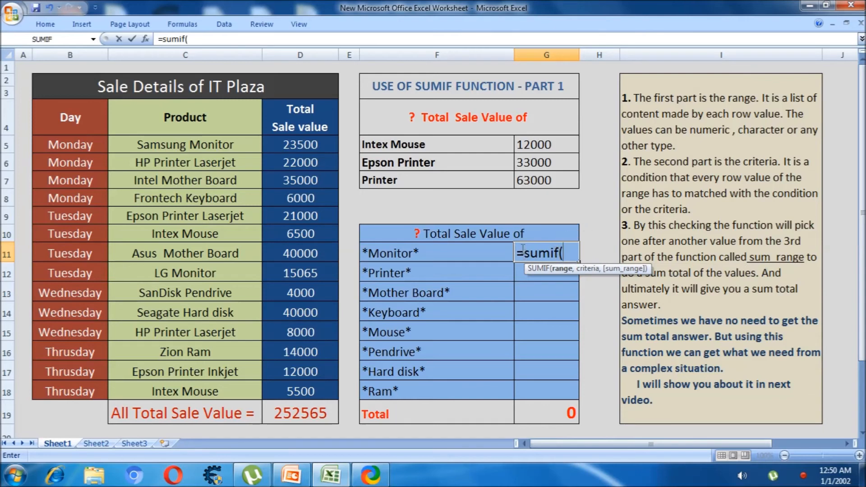
{"action": "left_click_drag", "start_coordinate": [172, 144], "coordinate": [164, 389]}
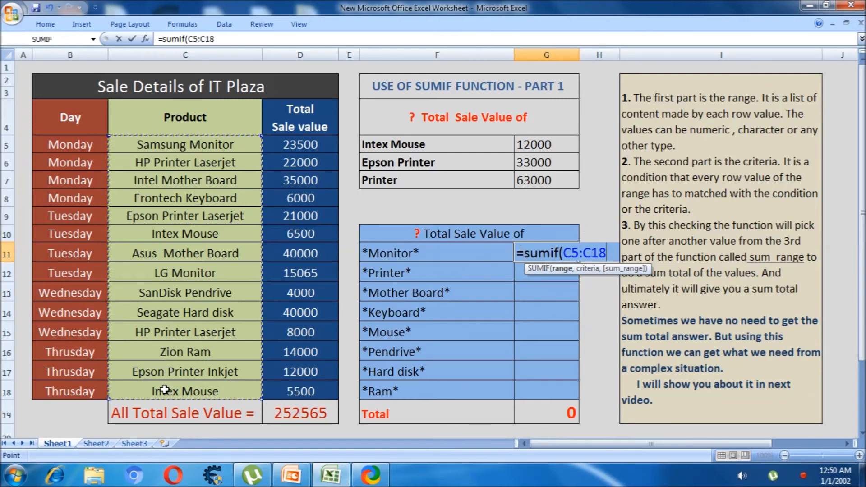
{"action": "type", "text": ","}
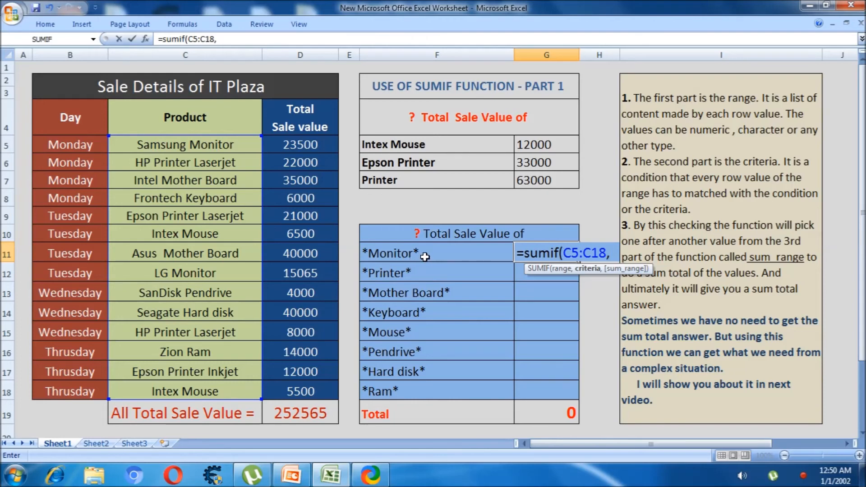
{"action": "left_click", "coordinate": [406, 256]}
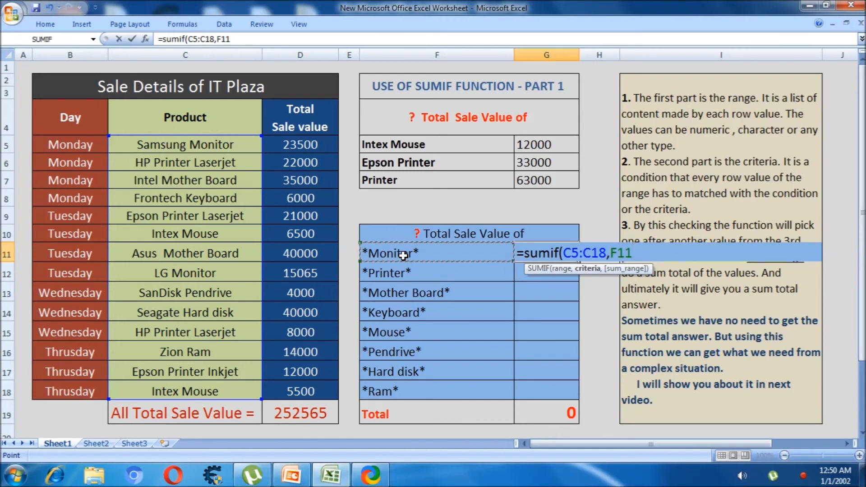
{"action": "type", "text": ","}
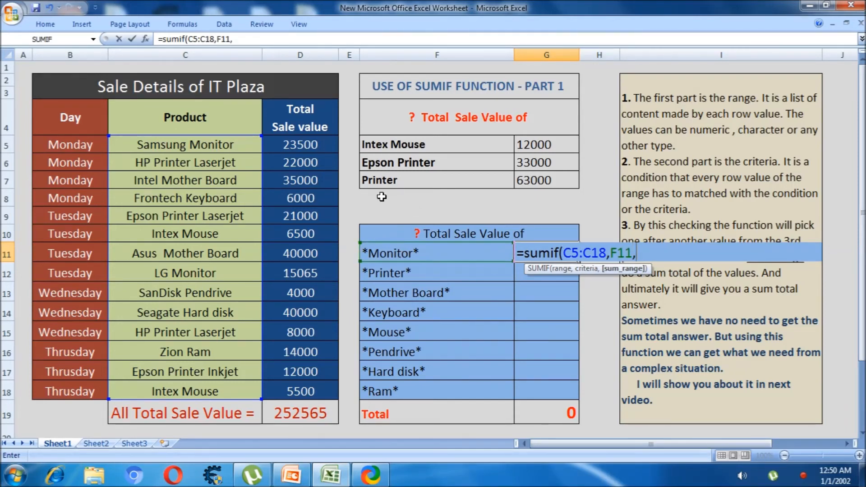
{"action": "left_click", "coordinate": [303, 144]}
{"action": "left_click_drag", "start_coordinate": [302, 145], "coordinate": [308, 385]}
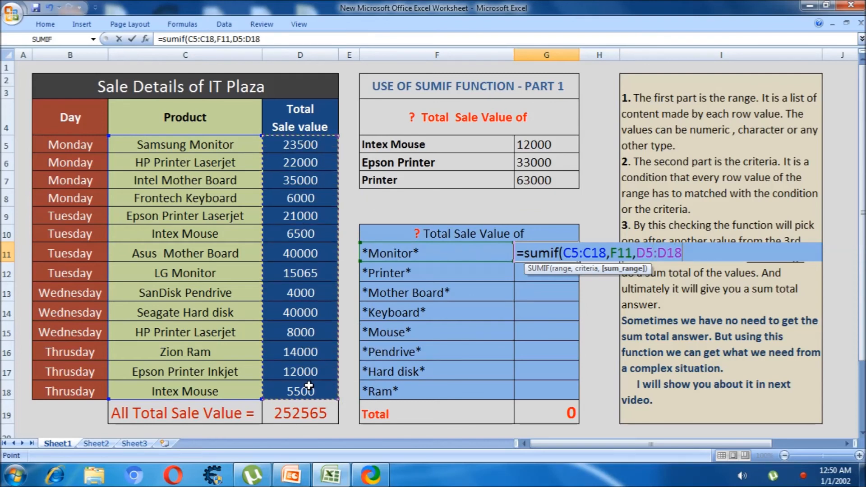
{"action": "type", "text": ")"}
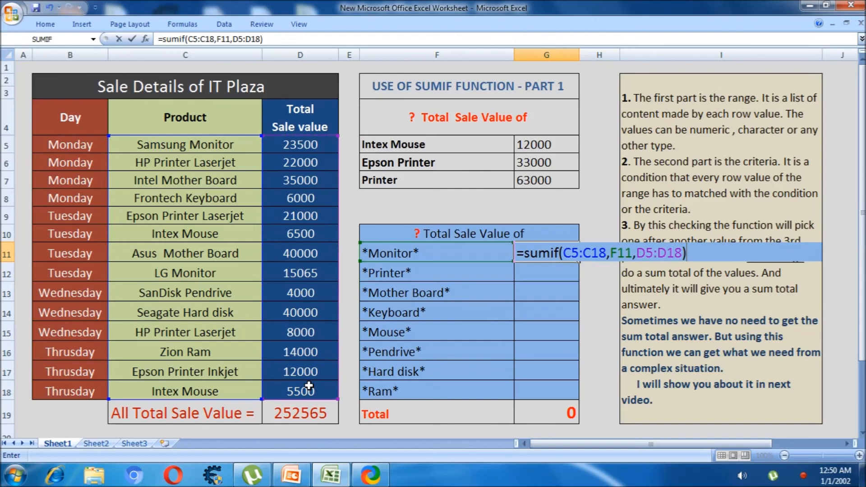
{"action": "key", "text": "Return"}
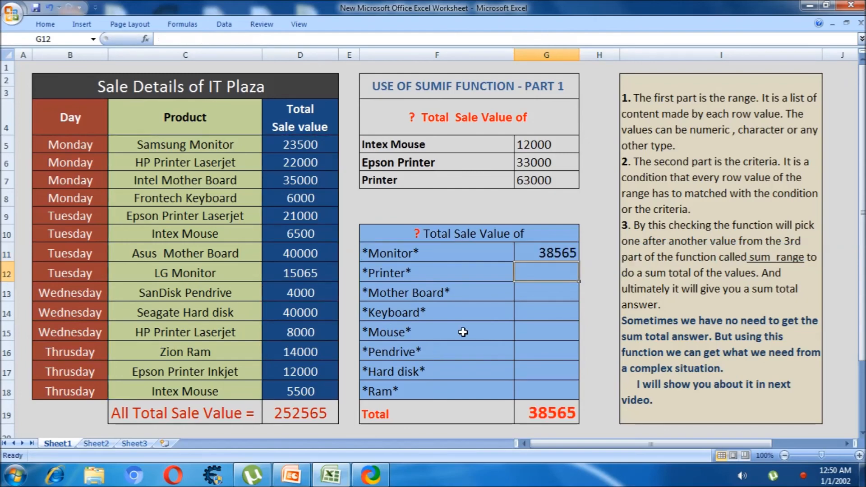
Fill the SUMIF formula from G11 down to G18 for the remaining product categories
{"action": "scroll", "coordinate": [566, 331], "scroll_direction": "down", "scroll_amount": 1}
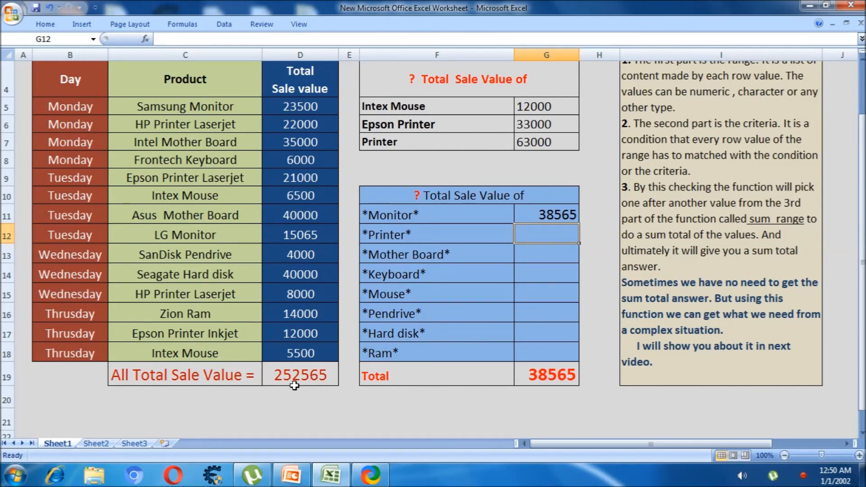
{"action": "left_click", "coordinate": [543, 215]}
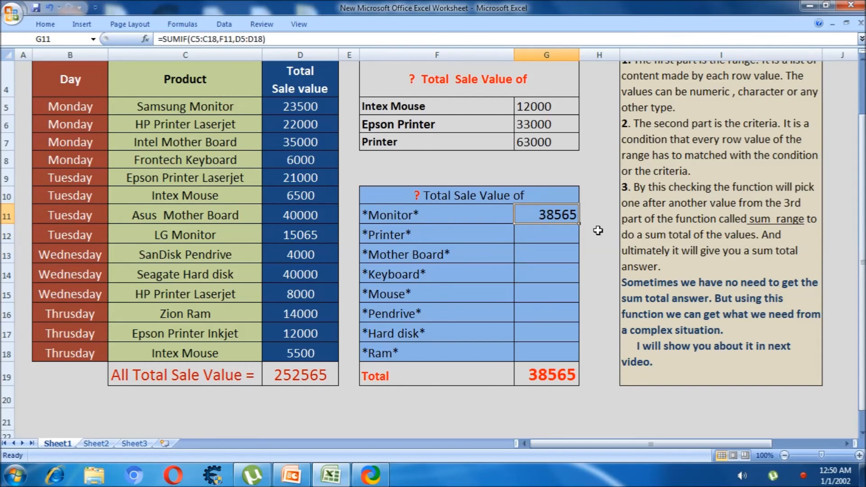
{"action": "left_click_drag", "start_coordinate": [578, 223], "coordinate": [572, 357]}
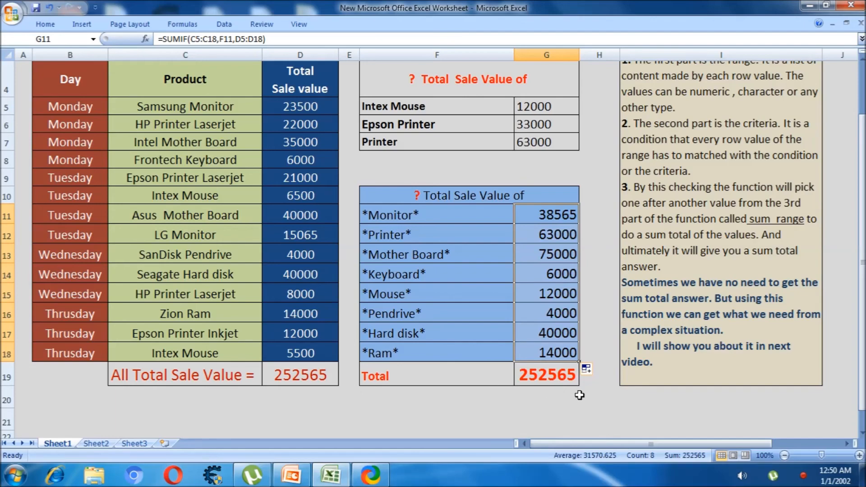
{"action": "scroll", "coordinate": [579, 396], "scroll_direction": "down", "scroll_amount": 1}
{"action": "scroll", "coordinate": [577, 395], "scroll_direction": "up", "scroll_amount": 1}
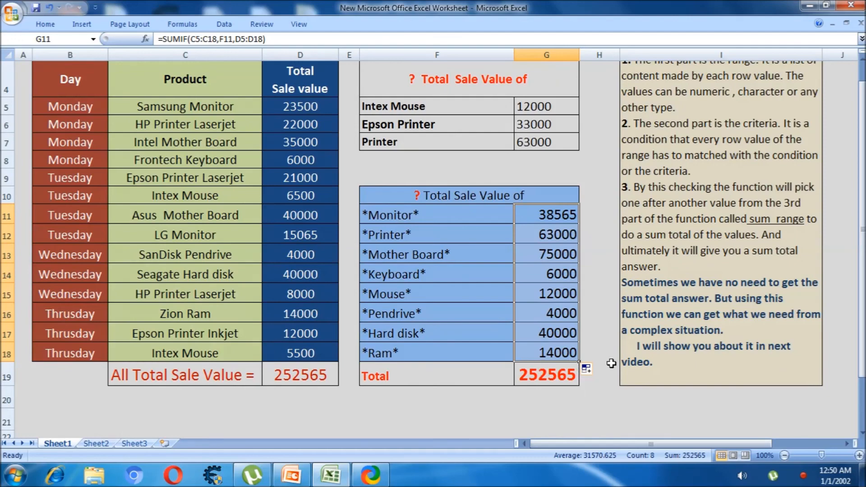
{"action": "scroll", "coordinate": [604, 361], "scroll_direction": "up", "scroll_amount": 1}
{"action": "scroll", "coordinate": [602, 368], "scroll_direction": "down", "scroll_amount": 1}
{"action": "scroll", "coordinate": [602, 368], "scroll_direction": "up", "scroll_amount": 1}
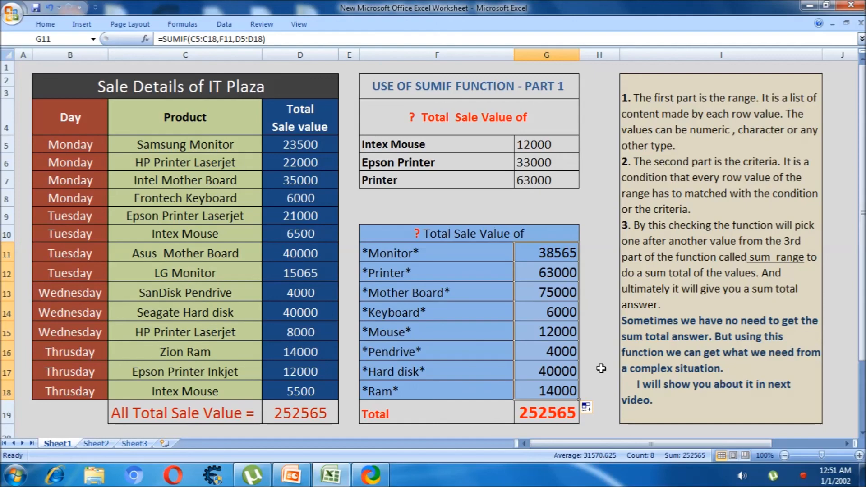
{"action": "scroll", "coordinate": [595, 375], "scroll_direction": "down", "scroll_amount": 1}
{"action": "scroll", "coordinate": [592, 384], "scroll_direction": "up", "scroll_amount": 1}
{"action": "scroll", "coordinate": [584, 381], "scroll_direction": "down", "scroll_amount": 1}
{"action": "scroll", "coordinate": [579, 387], "scroll_direction": "up", "scroll_amount": 1}
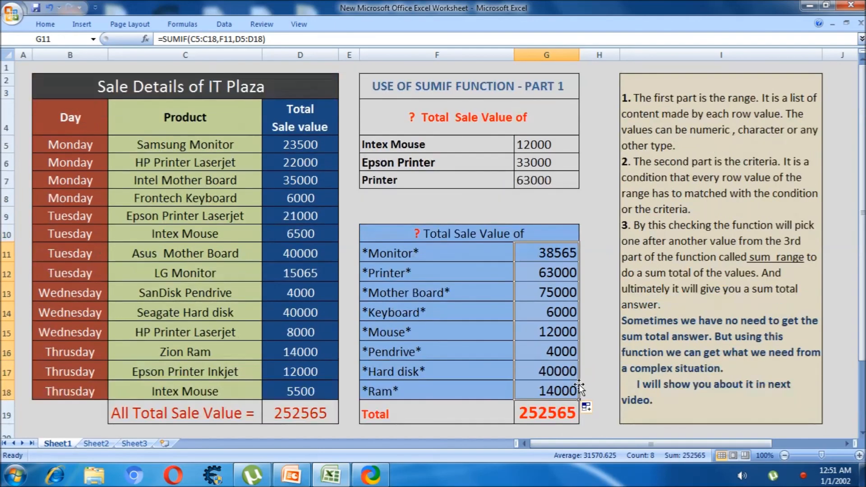